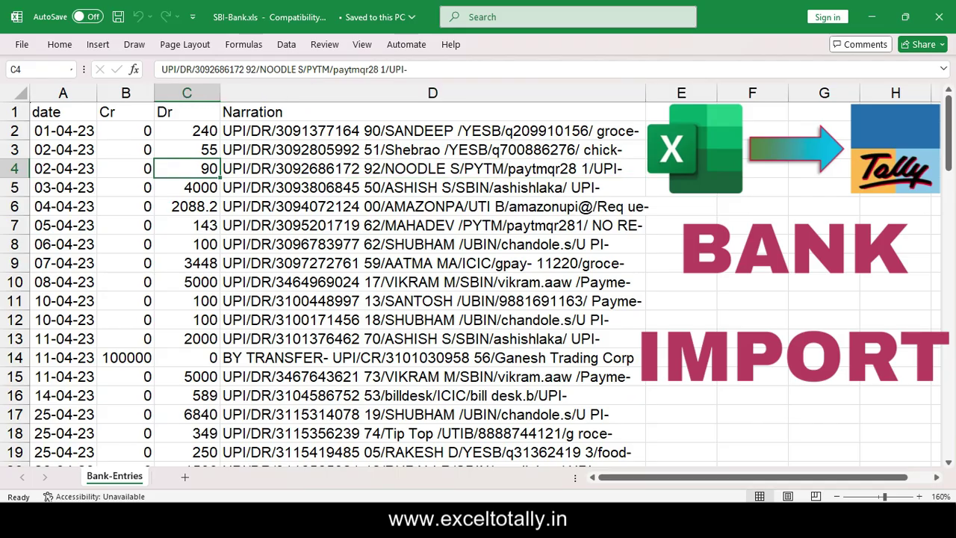
- Check the extent of the bank entries and the date column in SBI-Bank.xls, and close the workbook
key("ctrl+Down")
key("ctrl+Up")
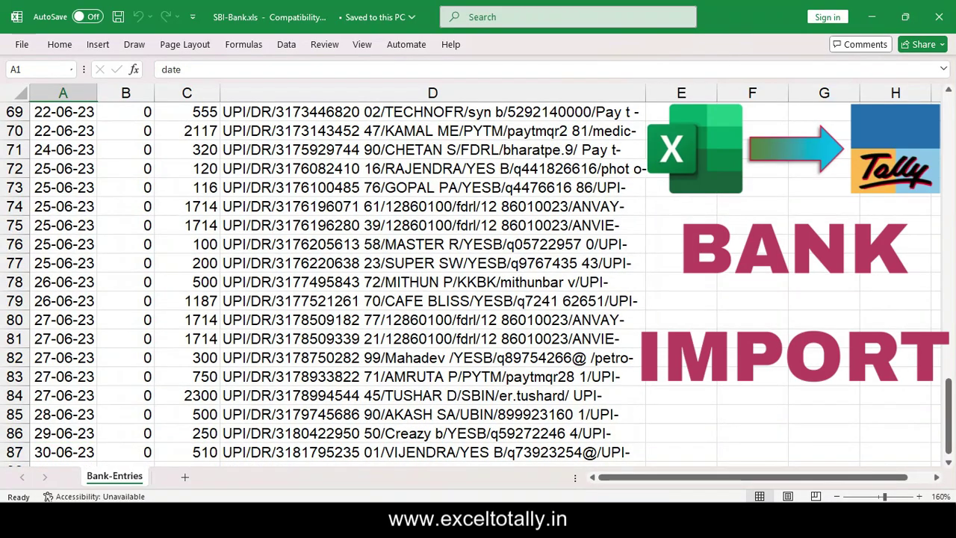
key("Down")
key("ctrl+shift+Down")
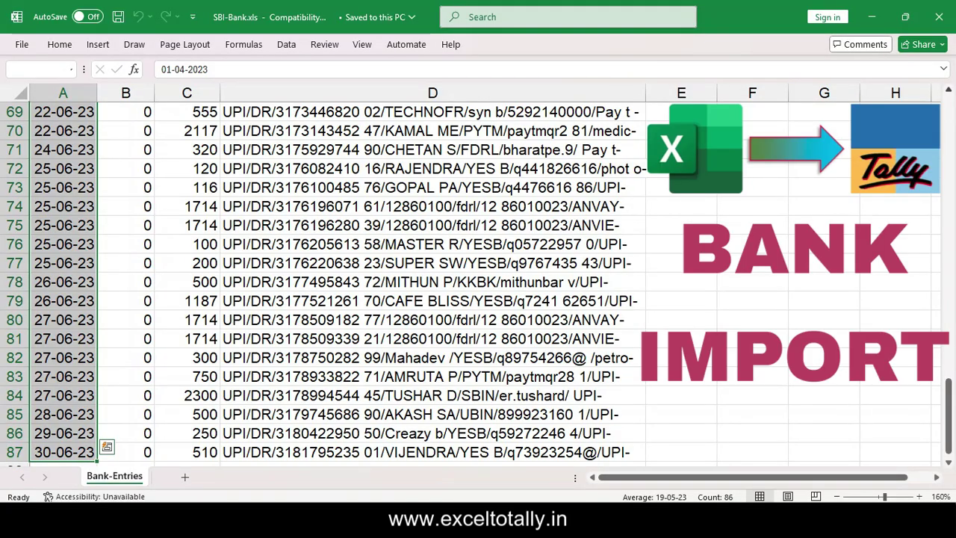
left_click(939, 16)
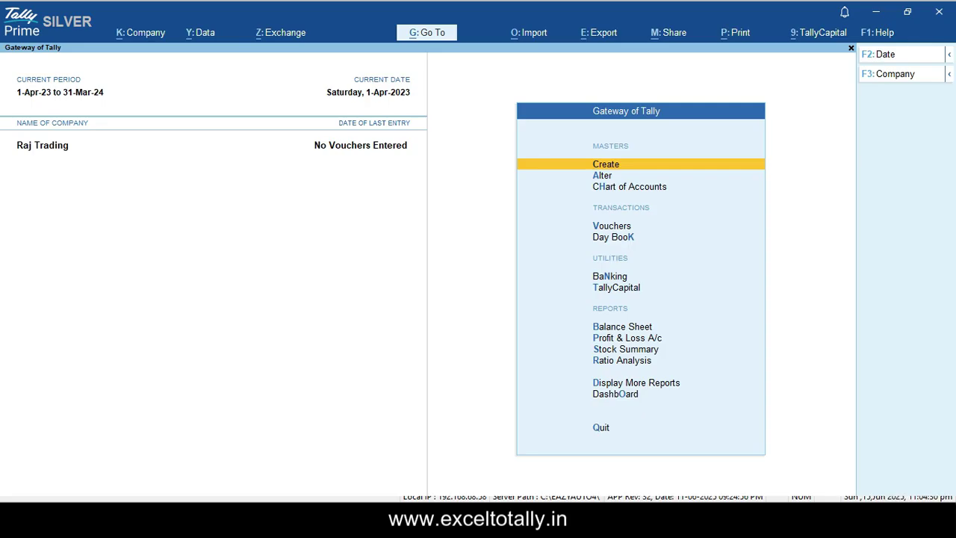
- Switch to Eazy AUTO4 and open the bank statement import for the Raj Trading company
key("alt+Tab")
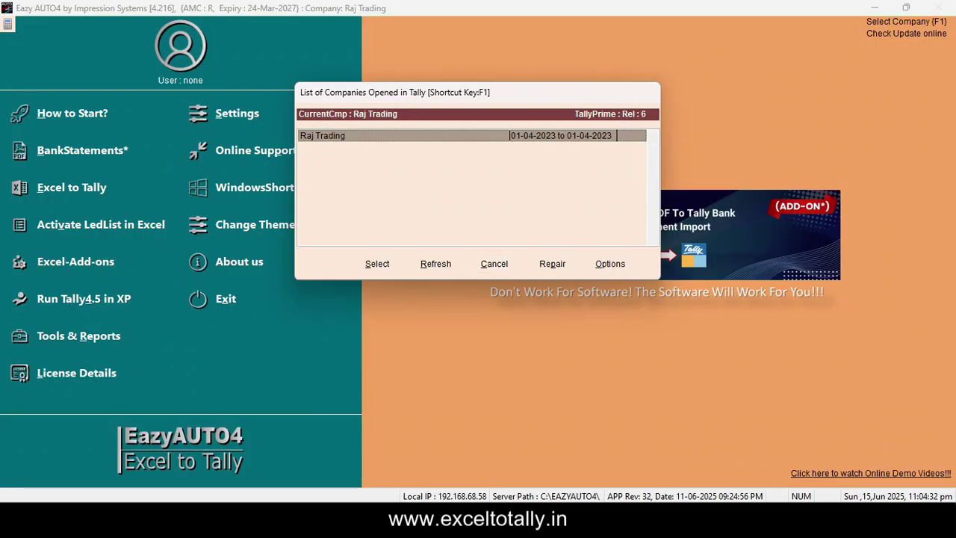
mouse_move(367, 94)
left_mouse_down()
mouse_move(336, 127)
mouse_move(358, 109)
left_mouse_up()
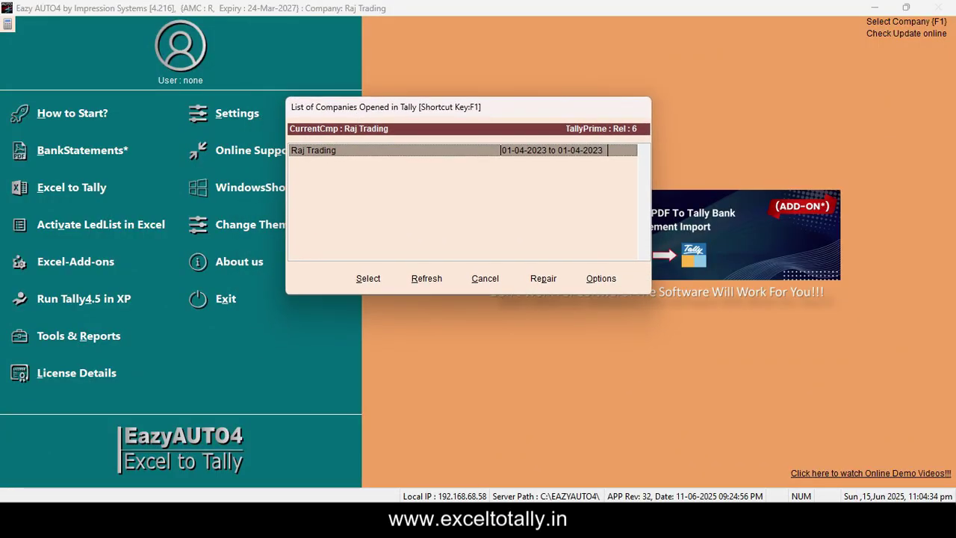
left_click(368, 278)
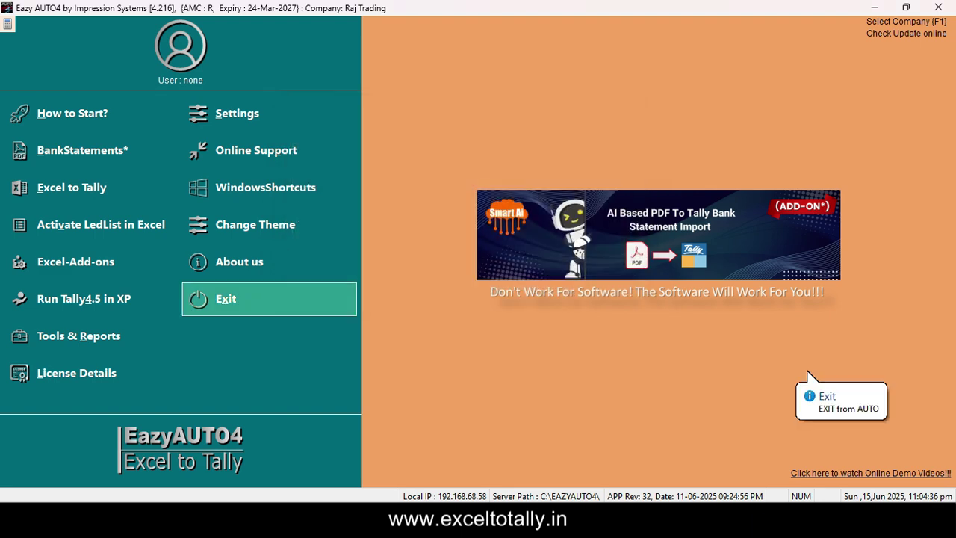
left_click(109, 157)
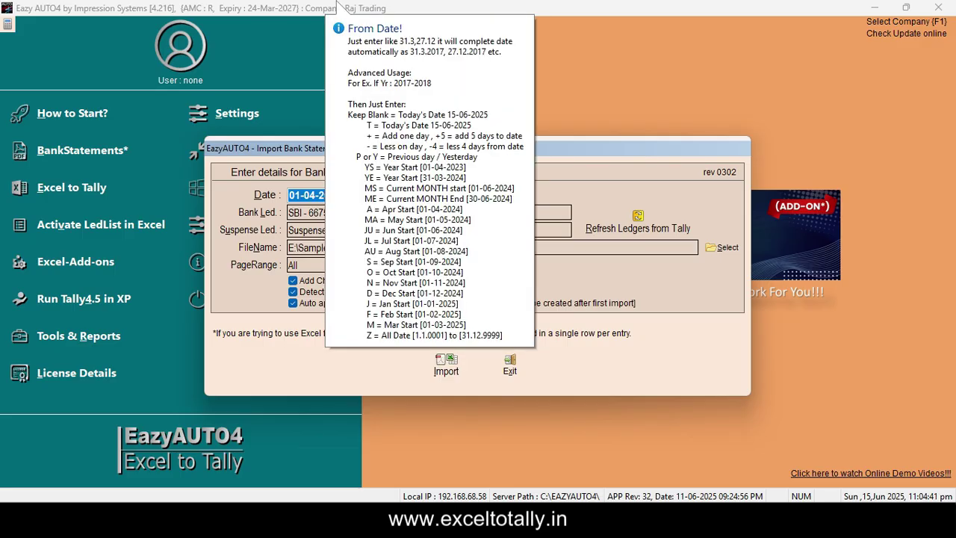
- Set the statement period for the import from 01.04.2023 to 30.06.2023
type("01.04.2023")
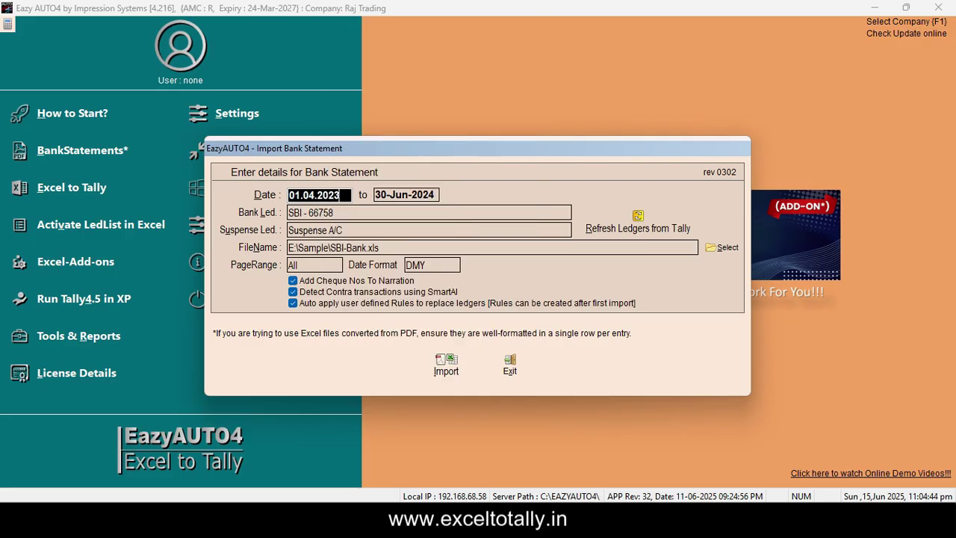
key("Return")
type("30.06.")
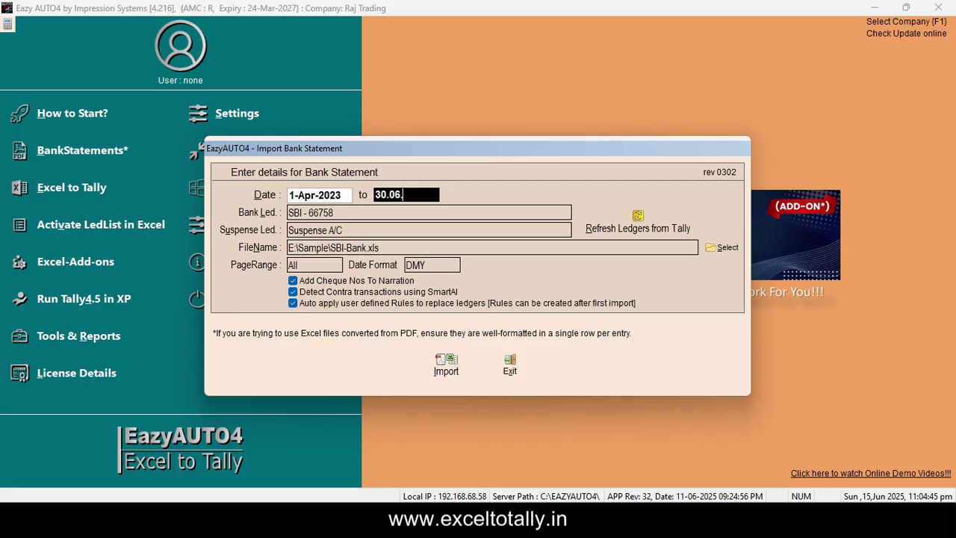
type("2023")
key("Return")
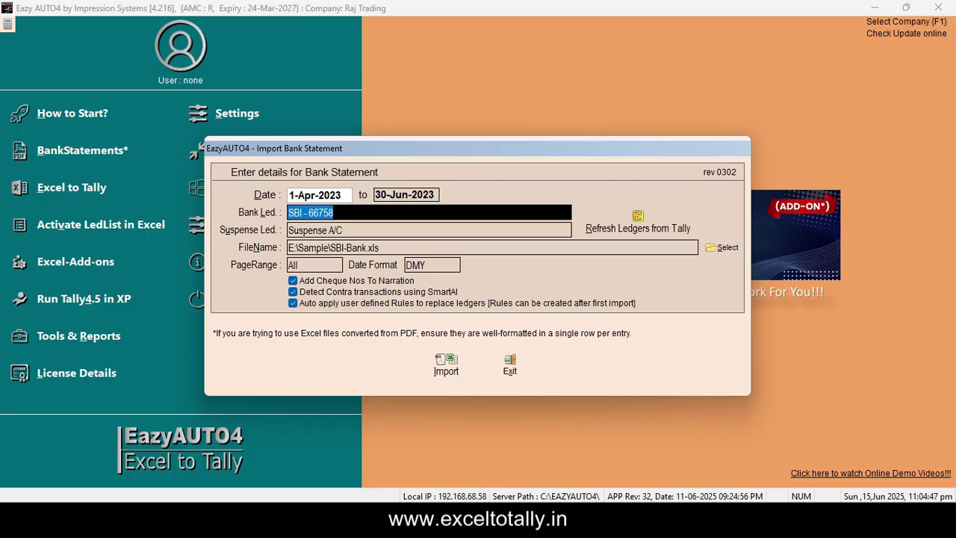
- Refresh the ledgers from Tally and choose the SBI bank ledger with Suspense A/C as the suspense ledger
key("alt+r")
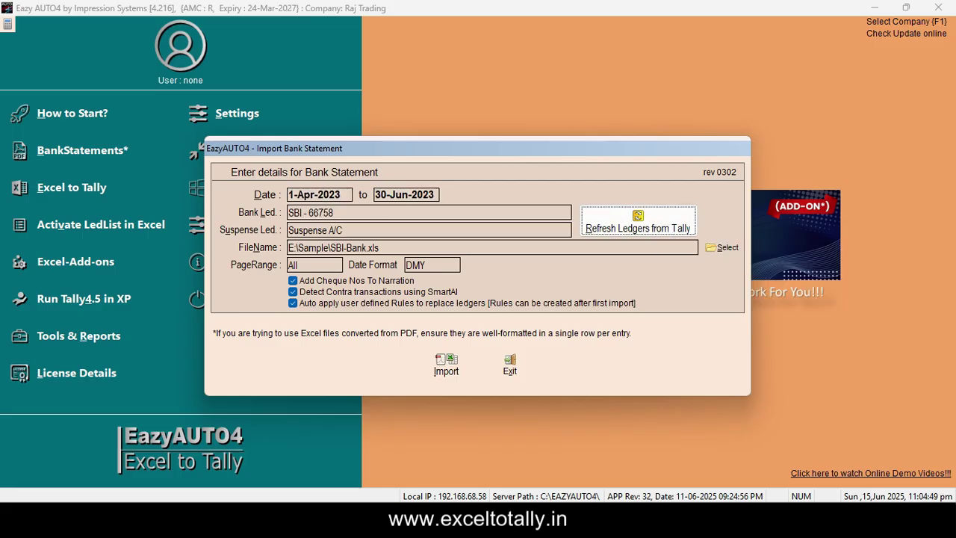
key("Return")
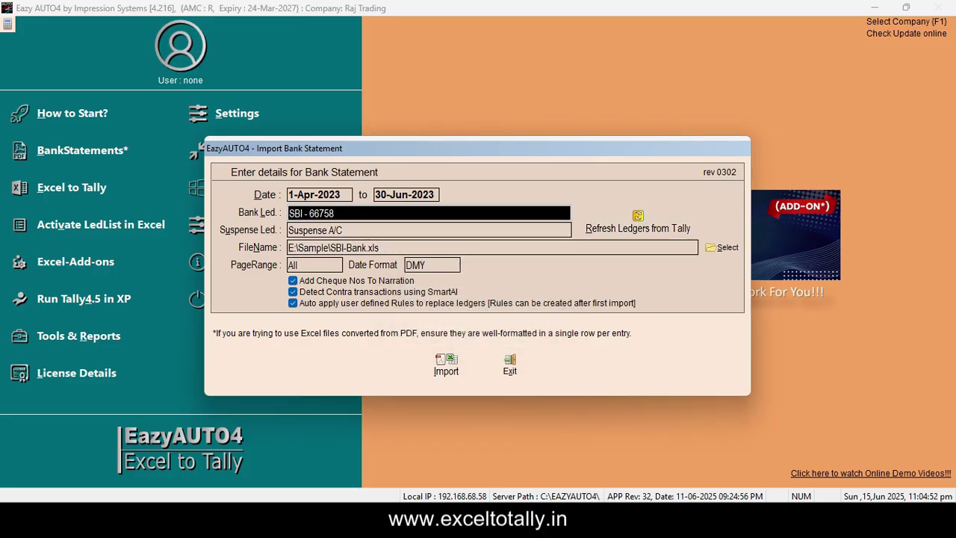
key("Return")
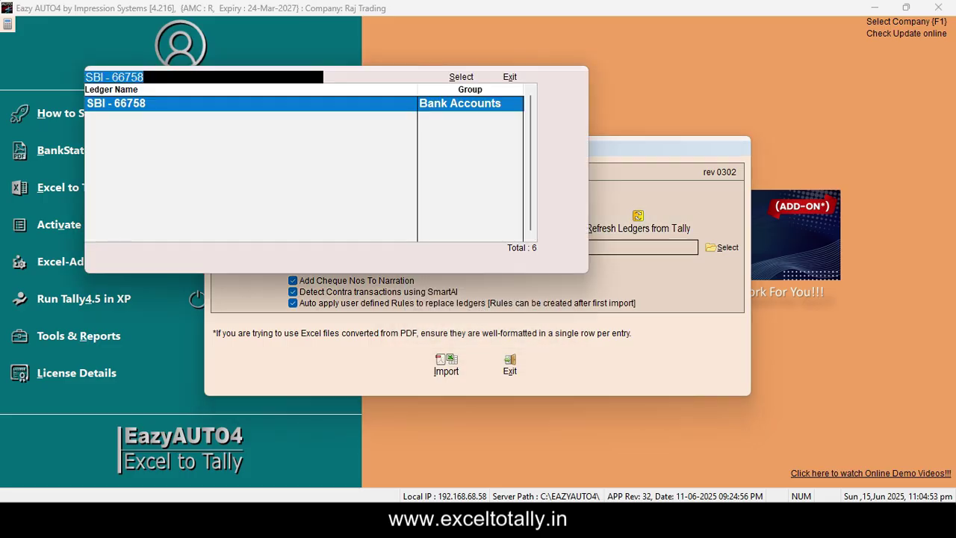
type("sbi")
key("Return")
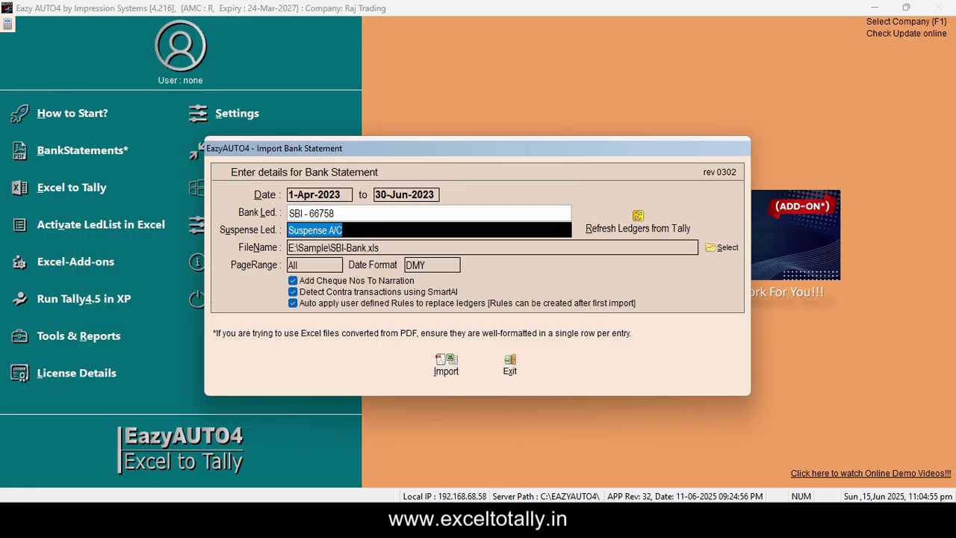
key("Return")
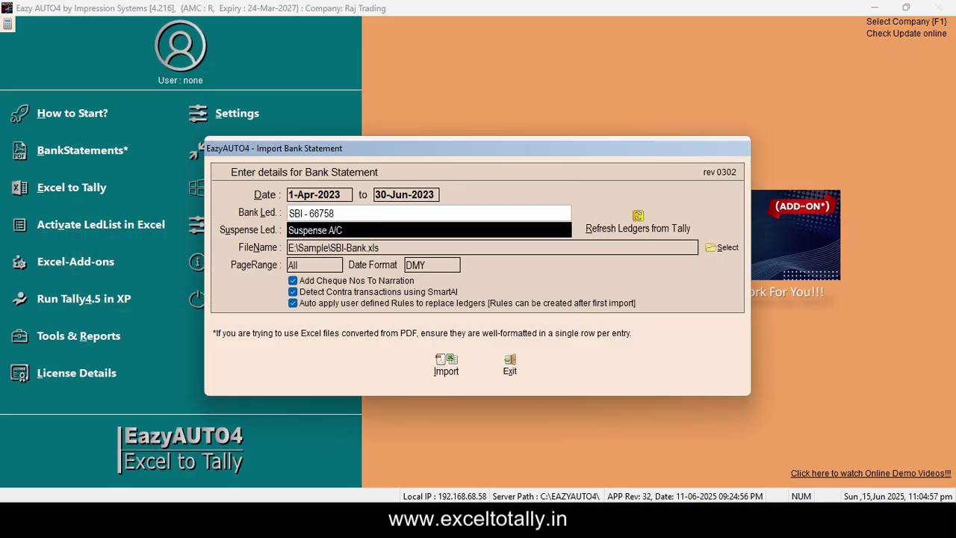
key("Return")
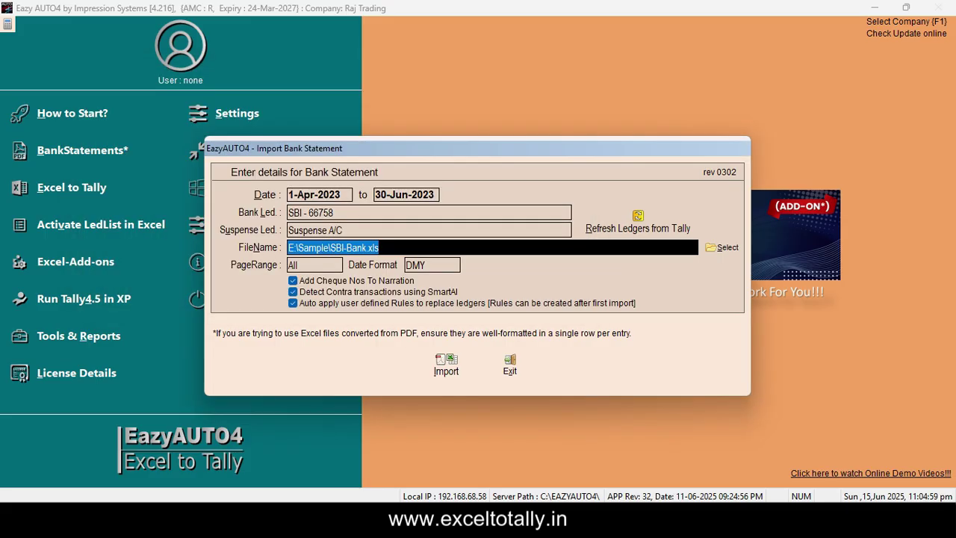
- Import the bank statement file E:\Sample\SBI-Bank.xls and accept the conversion
left_click_drag(293, 248, 379, 248)
left_click(425, 248)
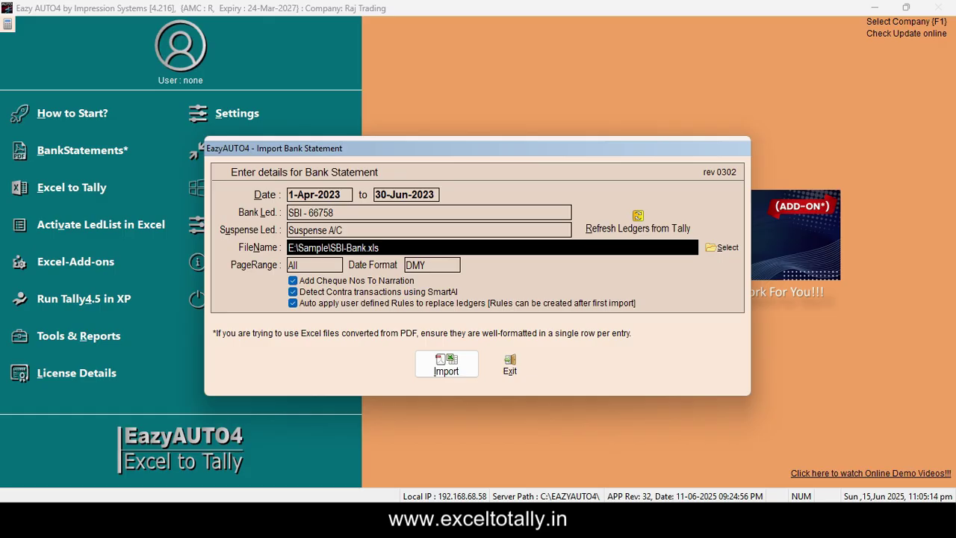
left_click(447, 365)
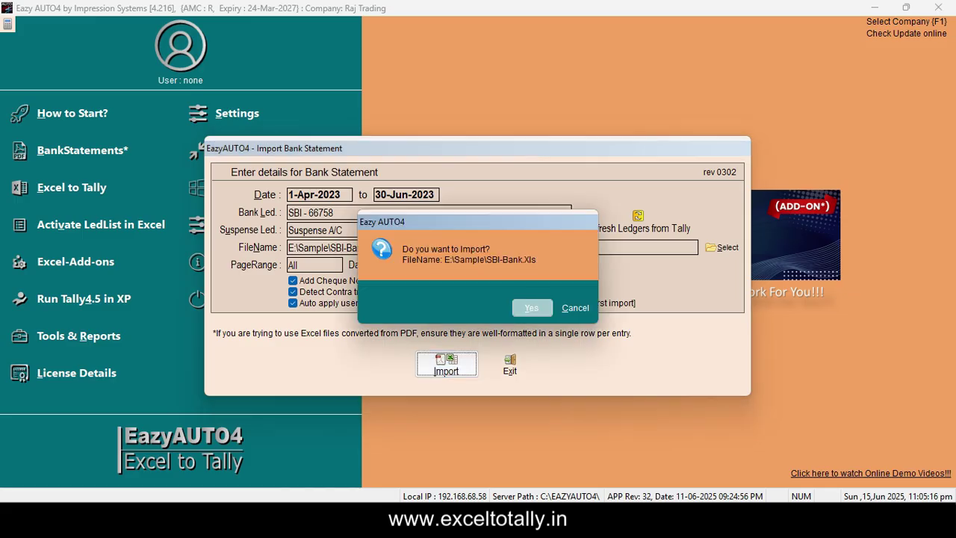
key("Return")
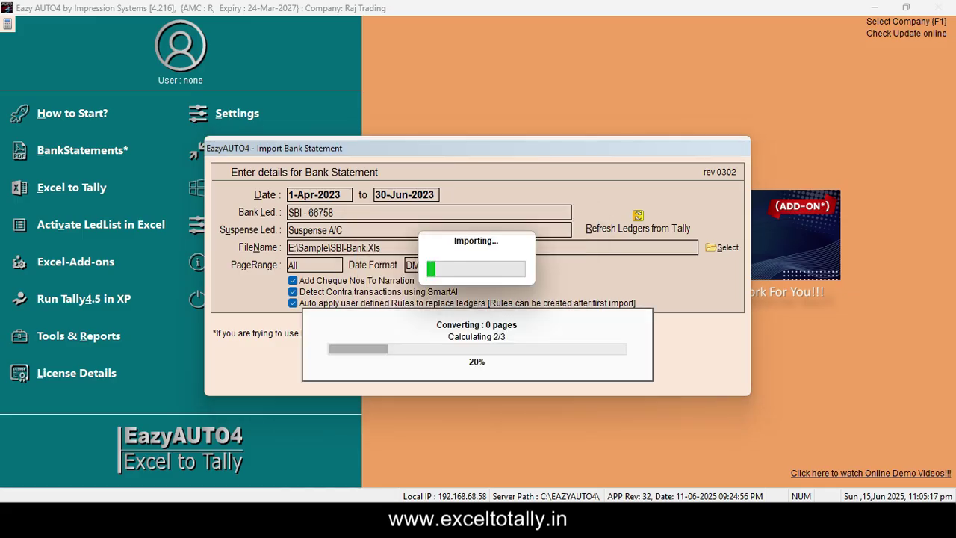
key("Return")
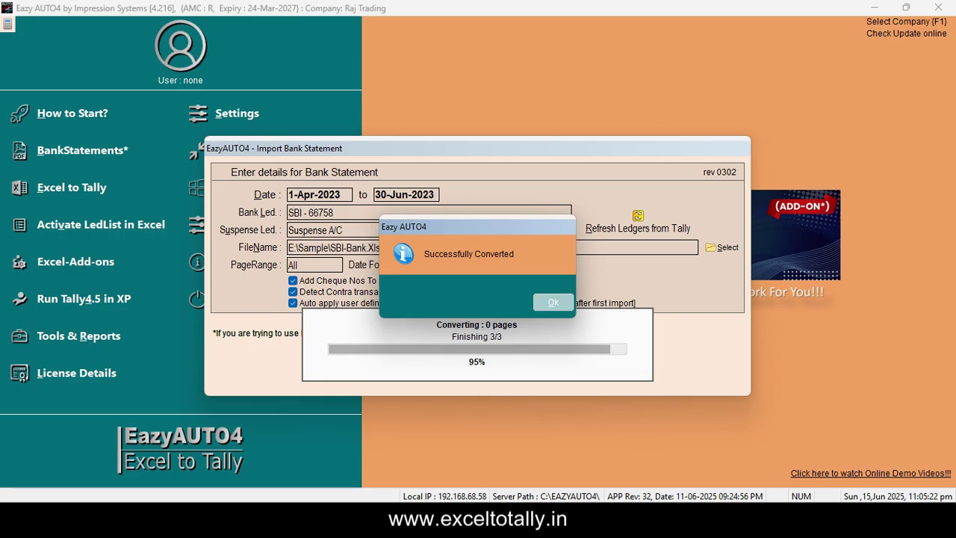
key("Return")
key("Return")
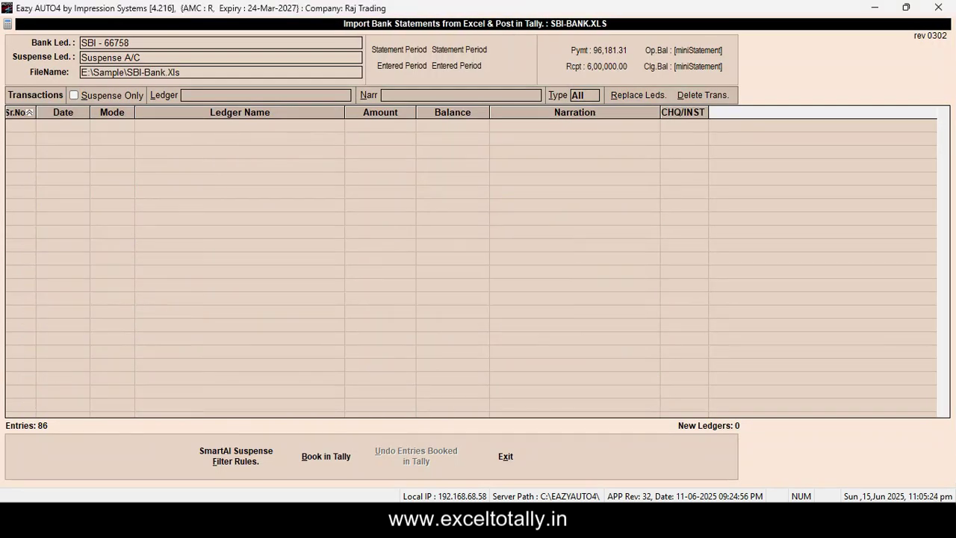
key("Return")
- Look through the imported bank transactions, examining their dates, modes, suspense ledger assignments, amounts and narrations
left_click(470, 206)
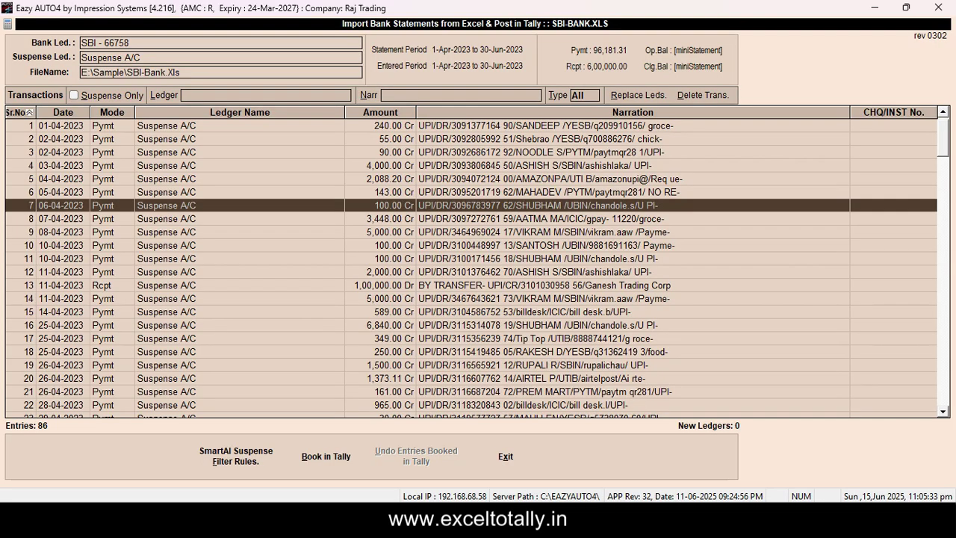
key("Down")
key("Down")
key("Down")
key("Down")
key("Down")
key("Down")
key("Down")
key("Down")
key("Down")
key("Down")
key("Down")
key("Down")
key("Down")
key("Down")
key("Down")
key("Down")
key("Down")
key("Down")
key("Down")
key("Down")
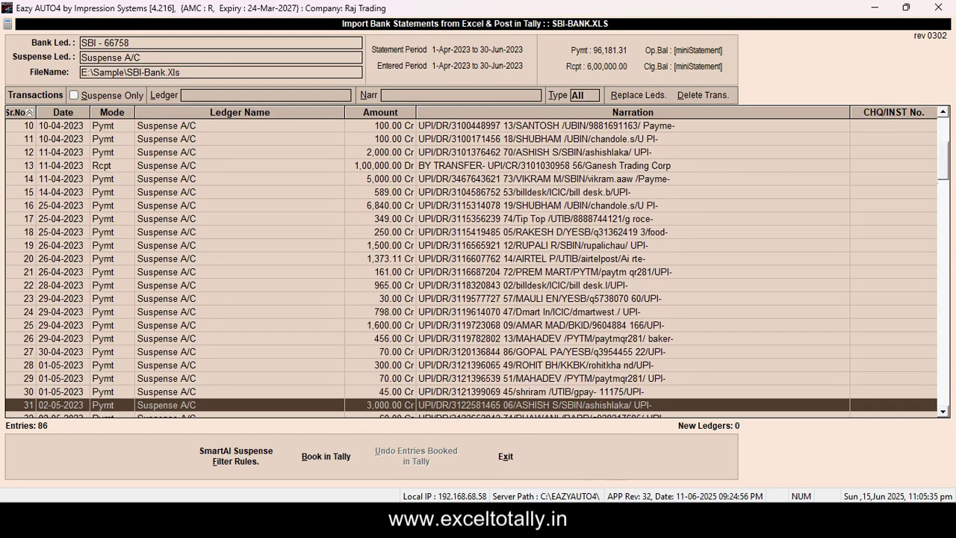
key("Down")
key("Down")
key("Down")
key("Down")
key("Down")
key("Down")
key("Down")
key("Down")
key("Down")
key("Down")
key("Down")
key("Down")
key("Down")
key("Down")
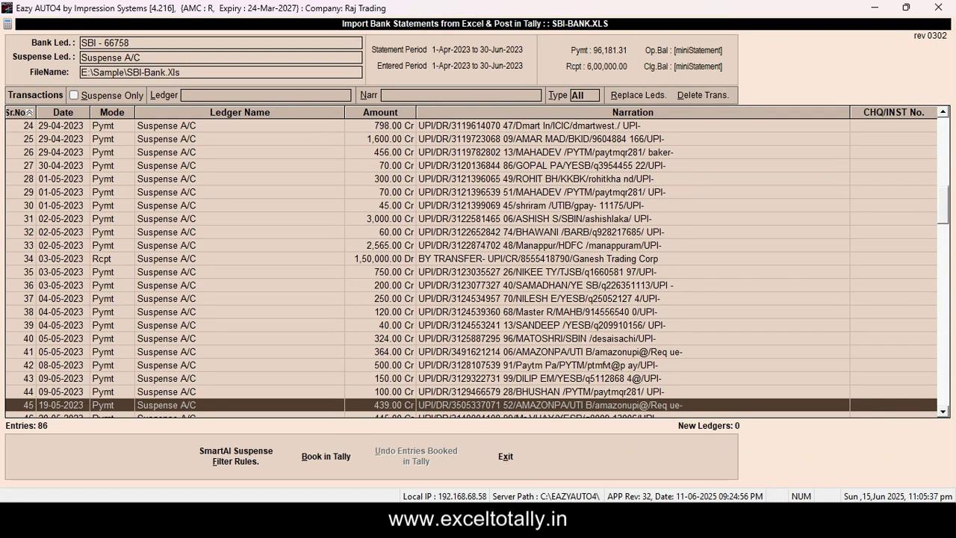
- Open the SmartAI suspense filter rules and filter for Pymt transactions with the narration condition Containing
left_click(236, 456)
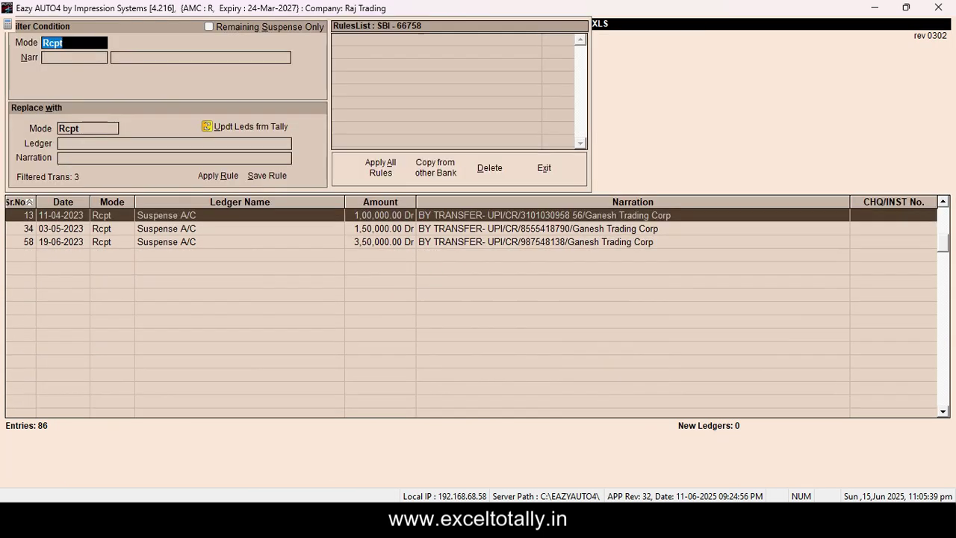
type("Pymt")
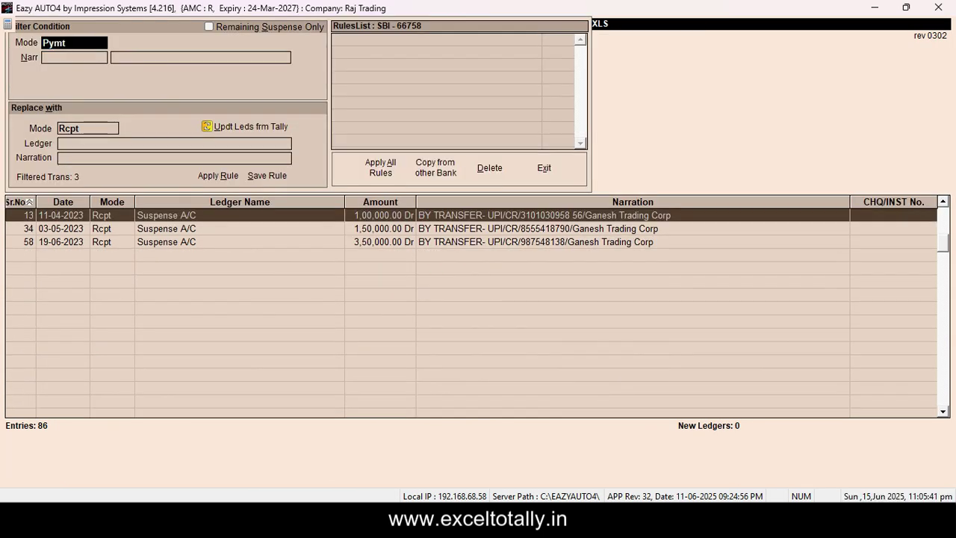
key("Return")
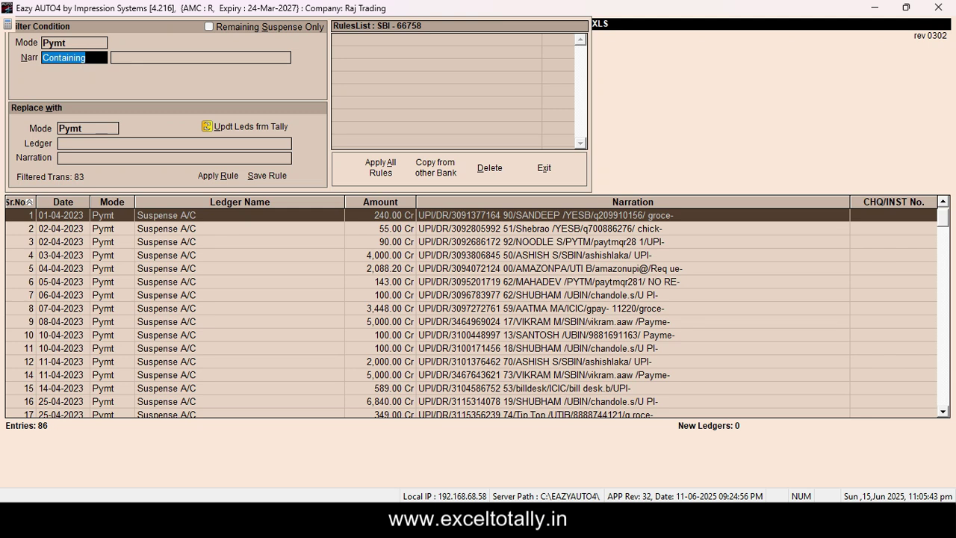
key("Return")
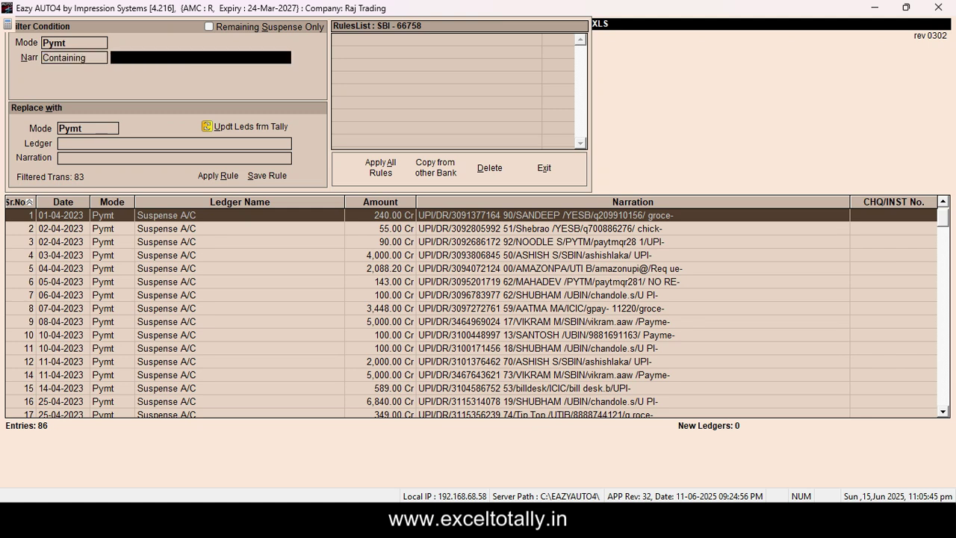
- Review the filtered payment transactions and sort them by amount in ascending order to examine the smaller and larger payments
left_click(522, 282)
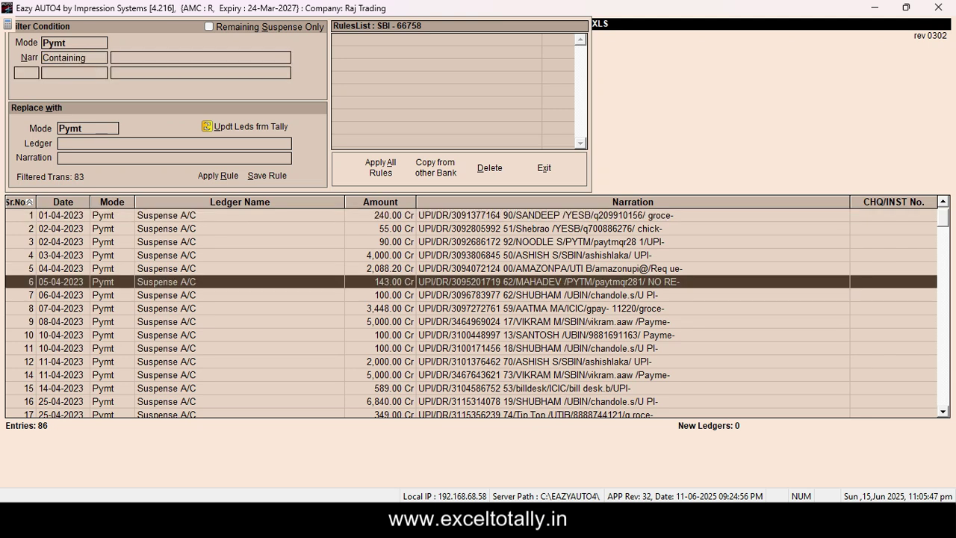
scroll(523, 282, "down", 6)
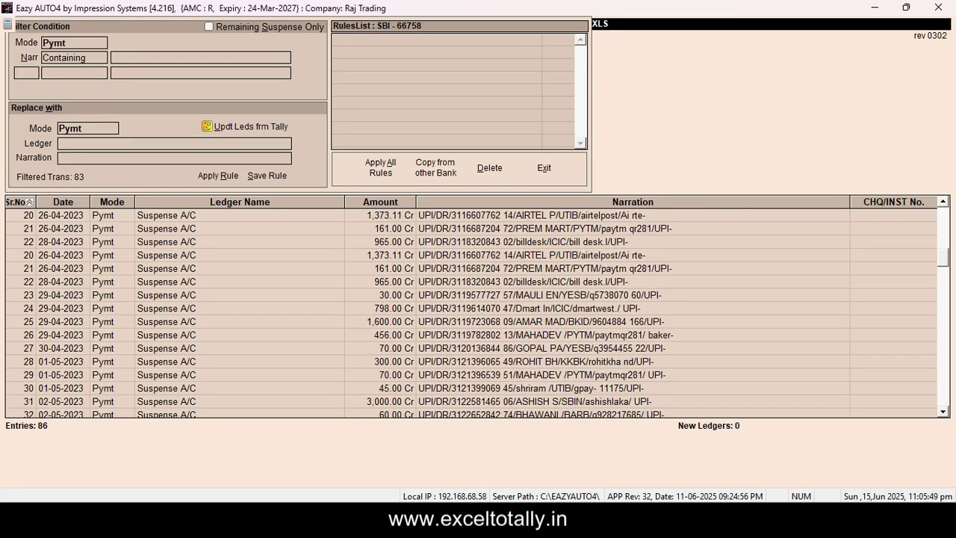
scroll(522, 282, "up", 6)
scroll(523, 282, "down", 20)
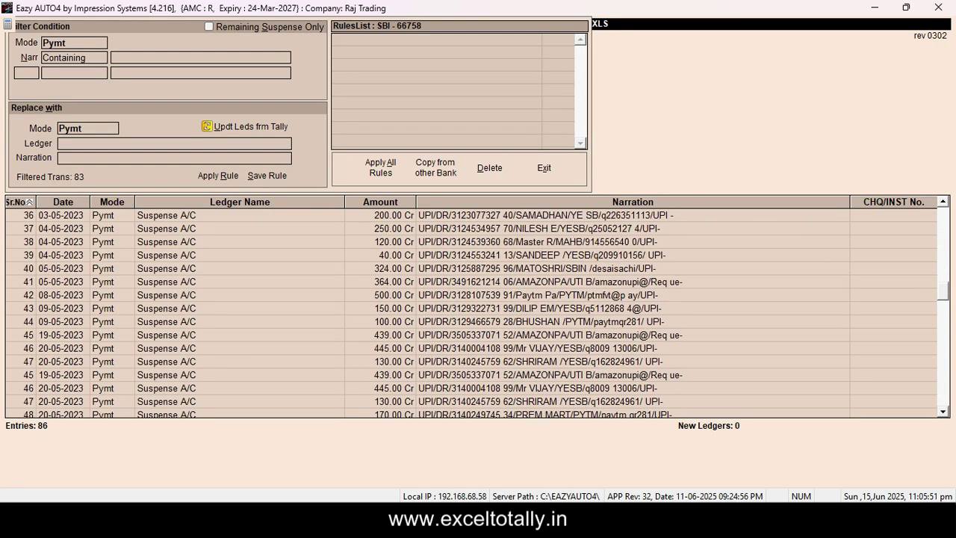
scroll(523, 282, "down", 3)
scroll(523, 282, "up", 3)
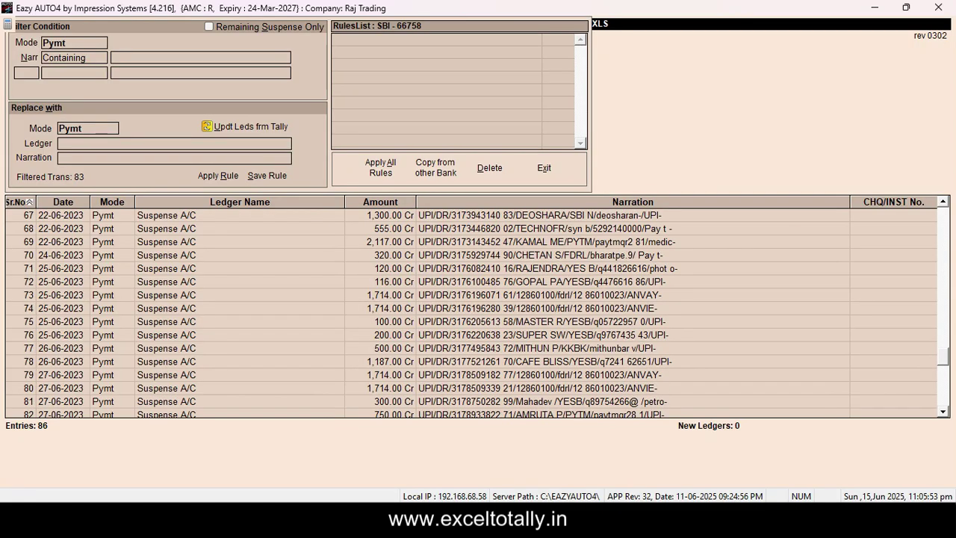
left_click(380, 201)
left_click(380, 202)
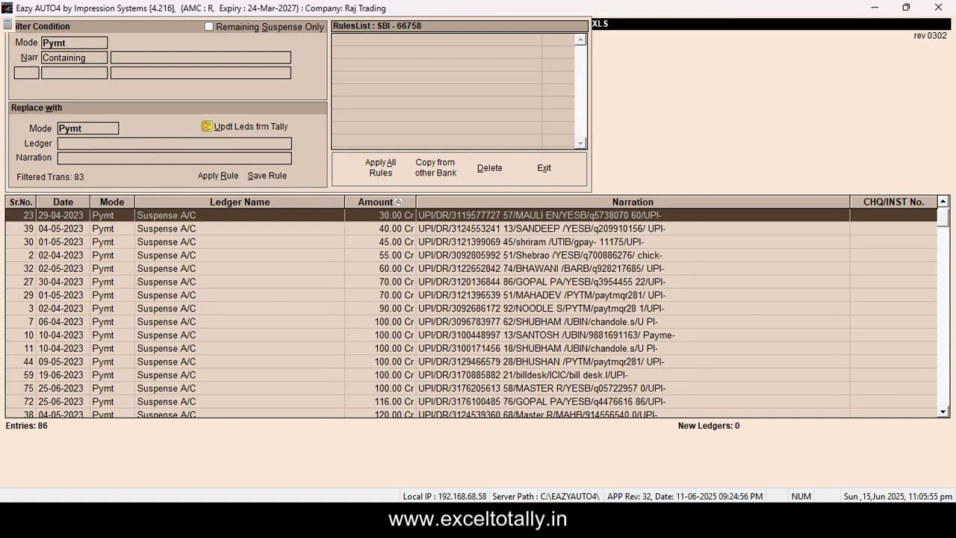
scroll(523, 314, "down", 15)
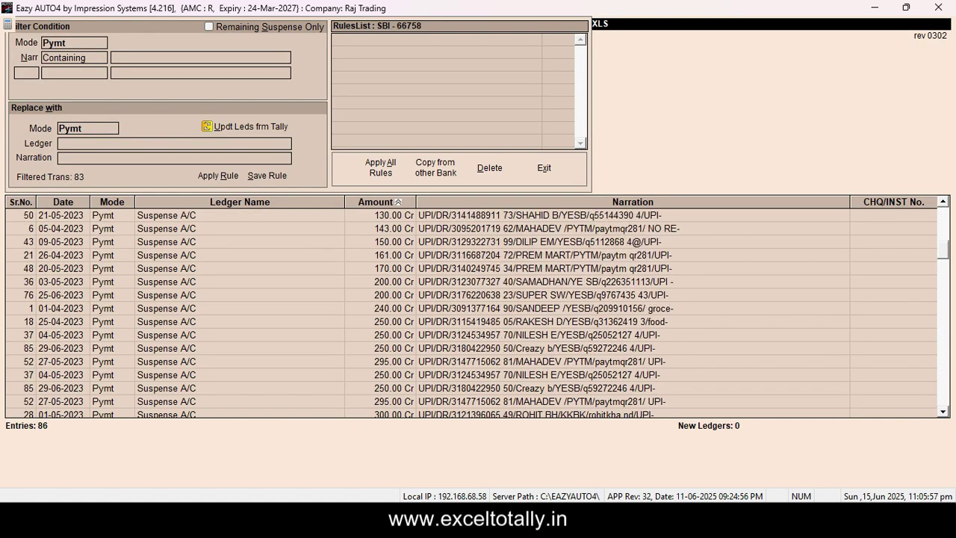
scroll(523, 314, "down", 8)
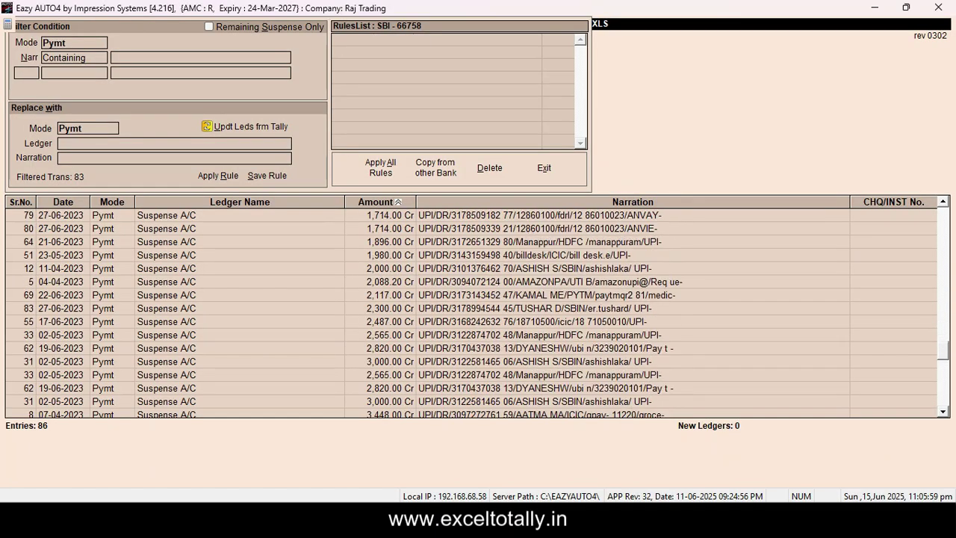
- Set the payment filter's narration condition to contain UPI, without adding a second condition
left_click(200, 73)
left_click(200, 58)
double_click(200, 58)
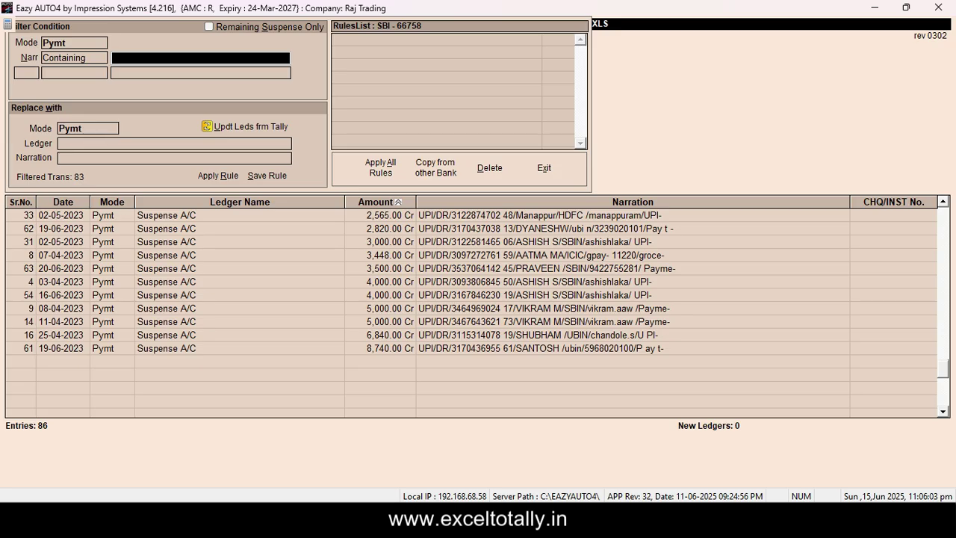
type("UPI")
key("Return")
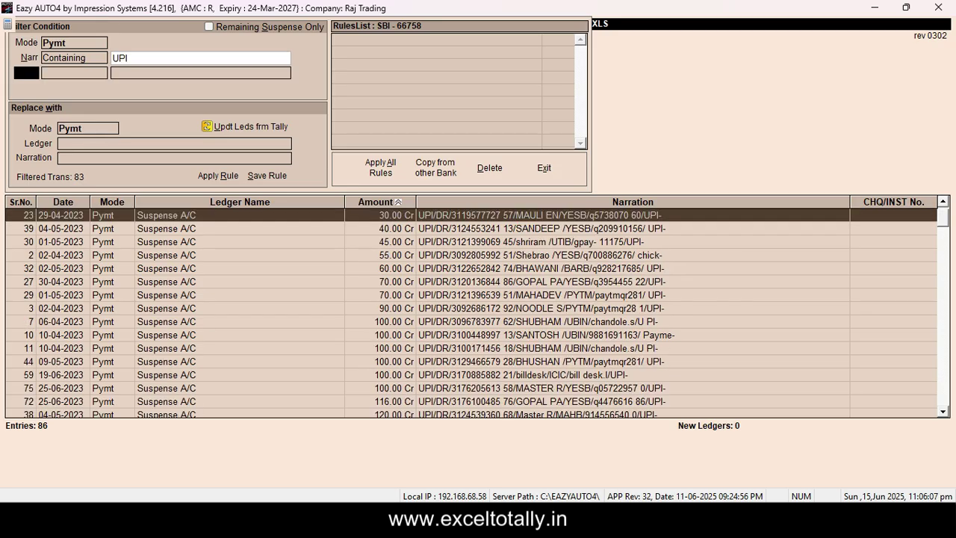
key("Return")
key("space")
key("space")
key("Return")
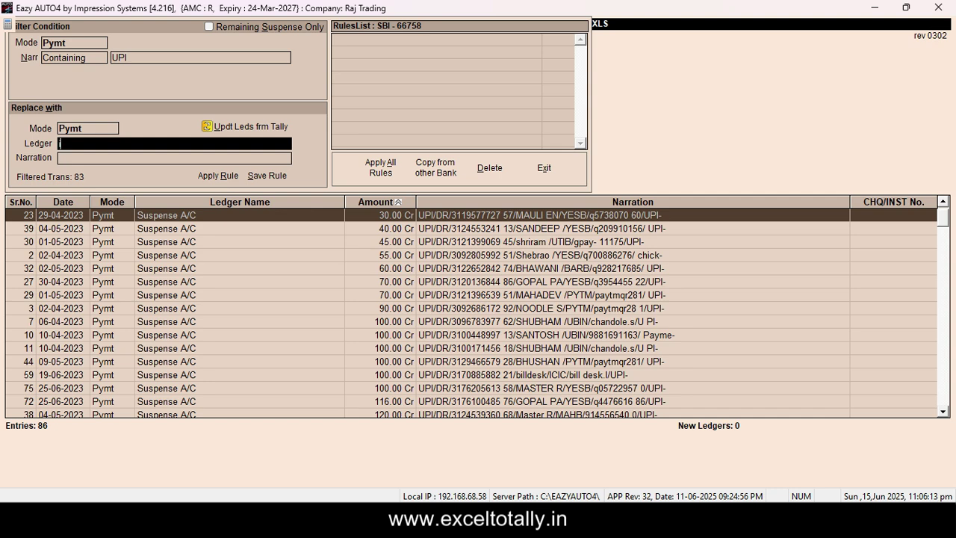
- Choose UPI Office Expenses as the replacement ledger for the filtered UPI payments
key("Return")
key("Down")
key("Down")
key("Down")
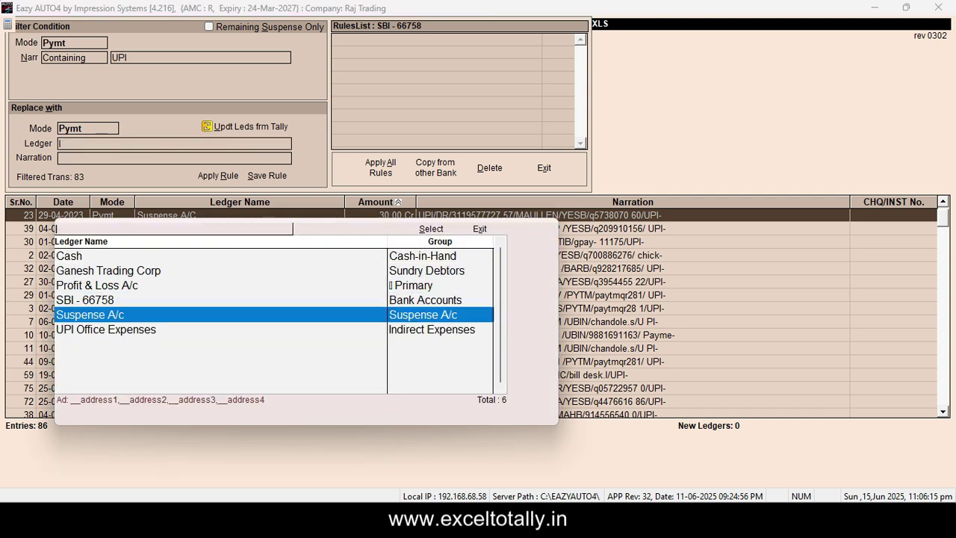
key("Down")
key("Return")
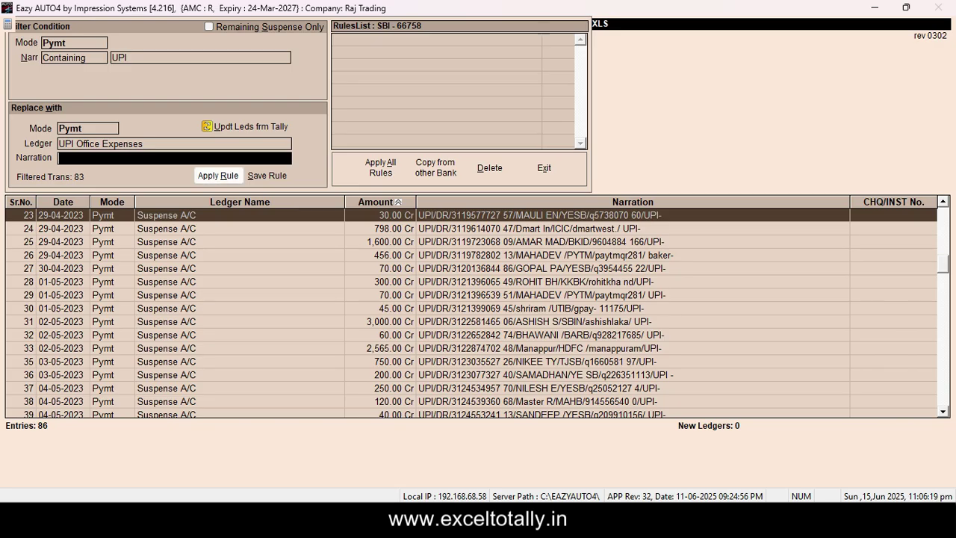
- Save the payment filter and its ledger replacement as a rule named UPI Payment
left_click(266, 175)
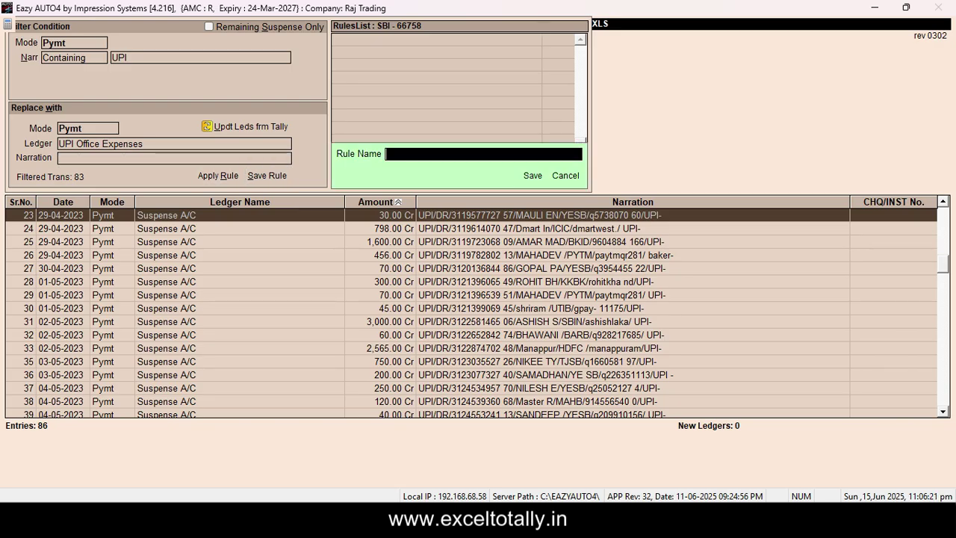
type("UPI Payment")
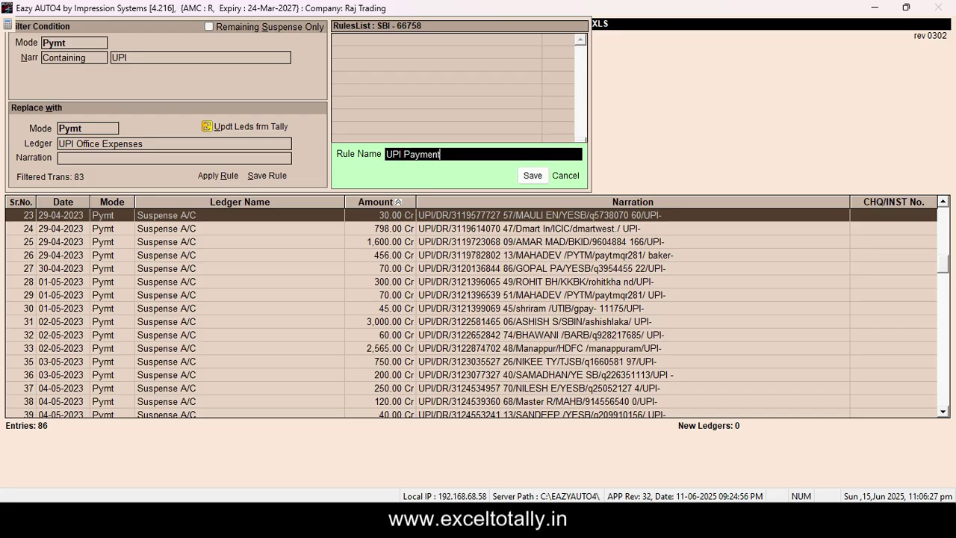
left_click(532, 176)
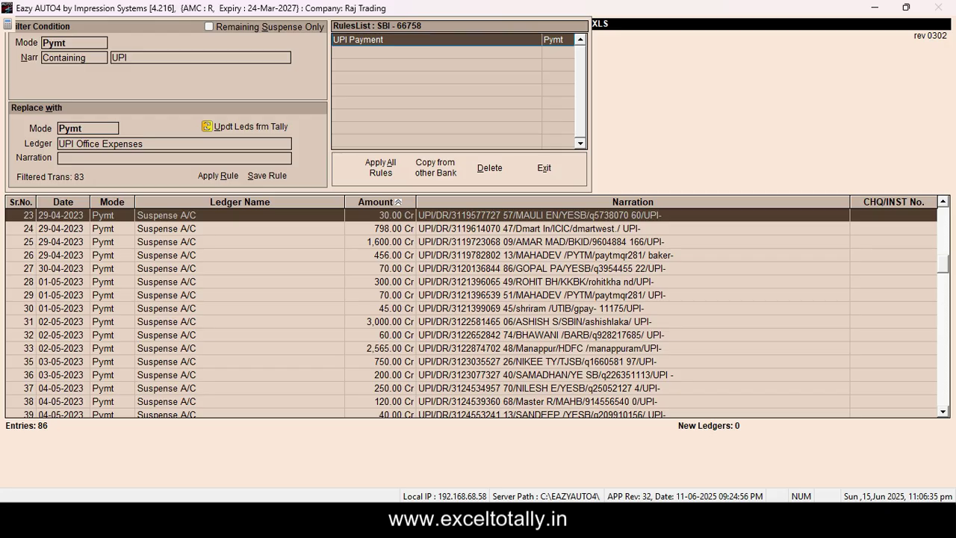
- Apply the UPI Payment rule and confirm replacing the ledger on the filtered payments
key("Return")
key("Return")
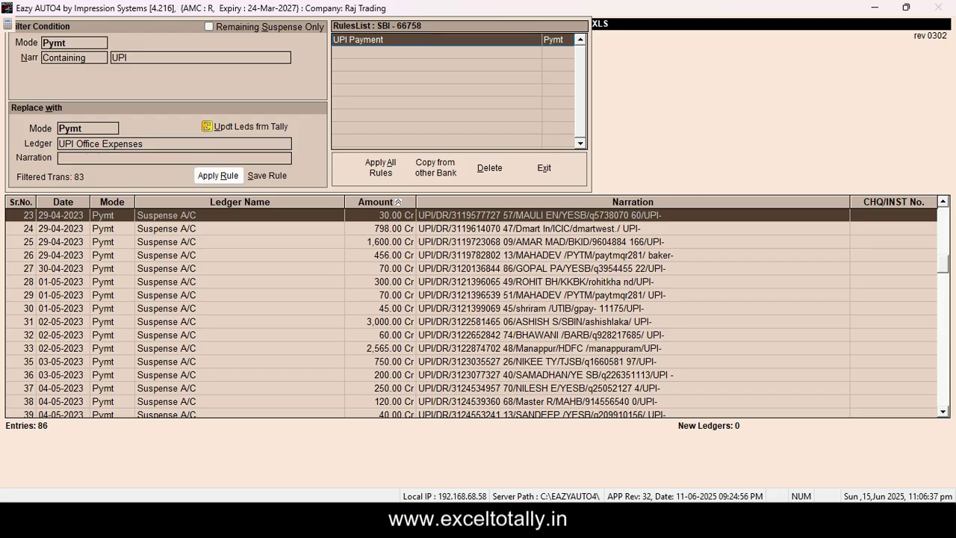
key("Return")
key("Tab")
key("space")
key("Tab")
key("Return")
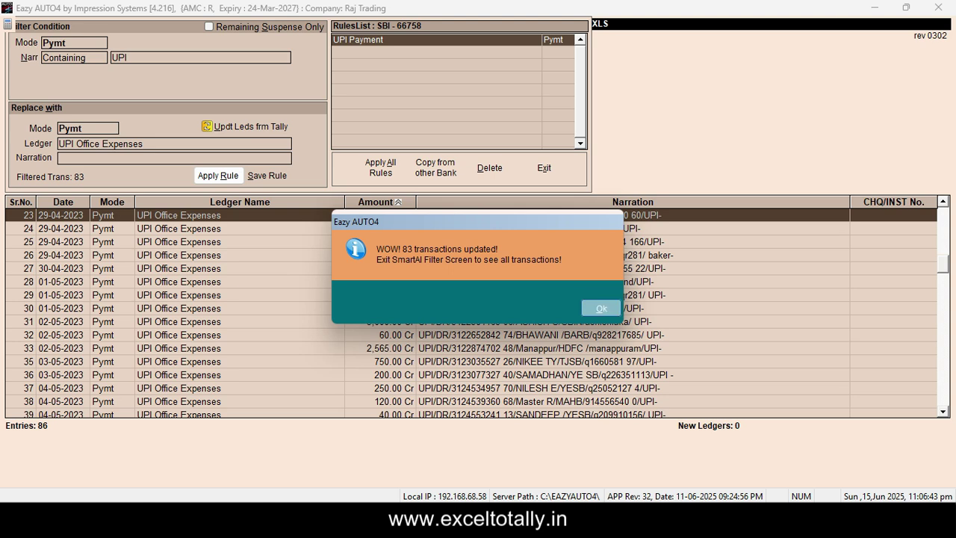
key("Return")
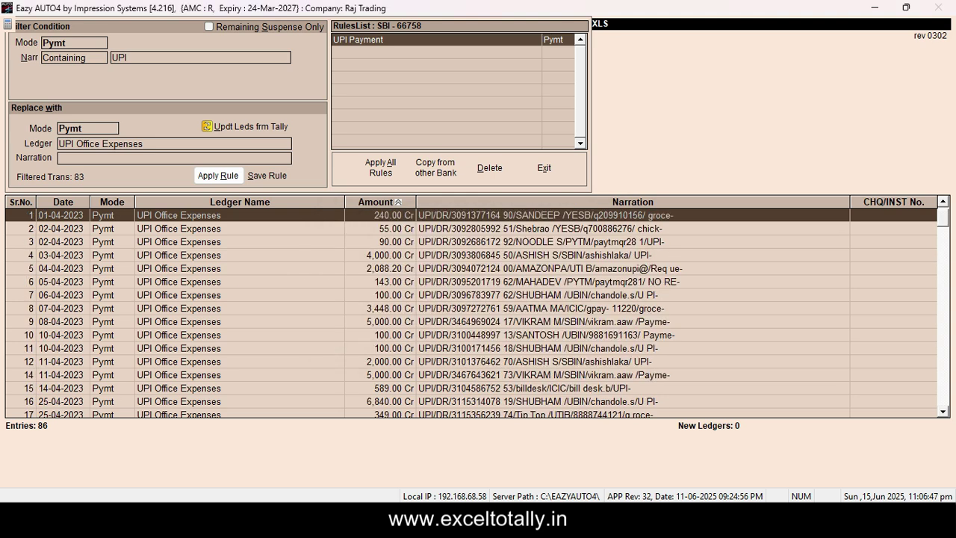
- Clear the UPI narration condition and check the payments for remaining suspense entries only
left_click(187, 57)
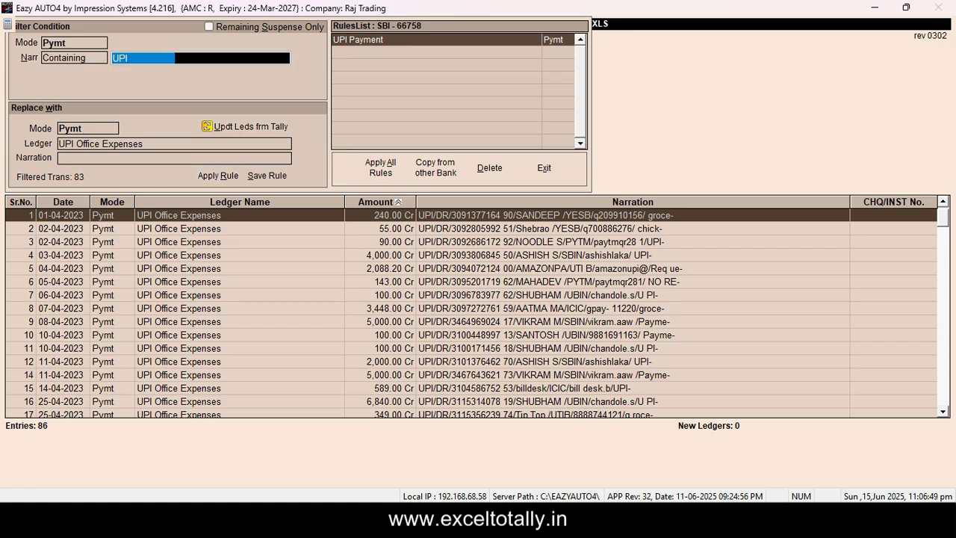
key("BackSpace")
left_click(209, 27)
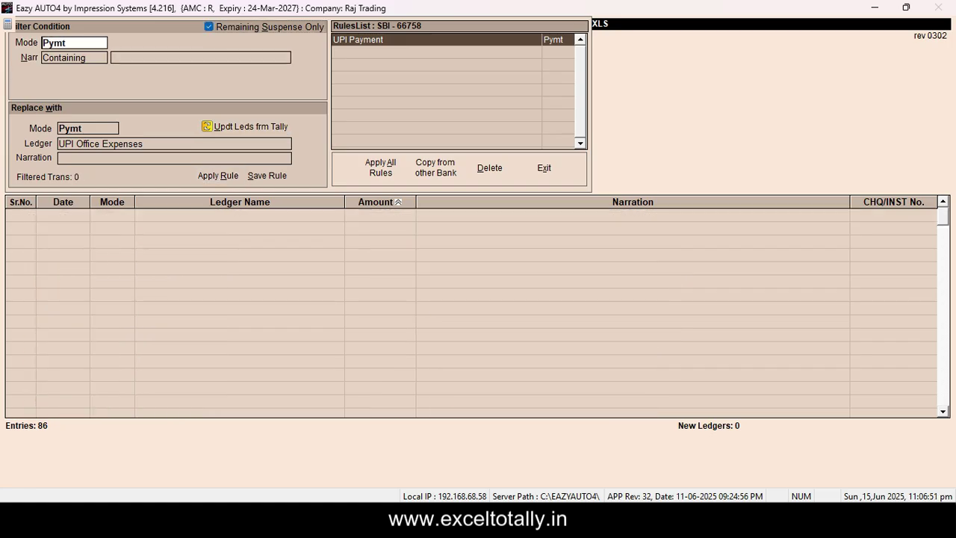
left_click(210, 27)
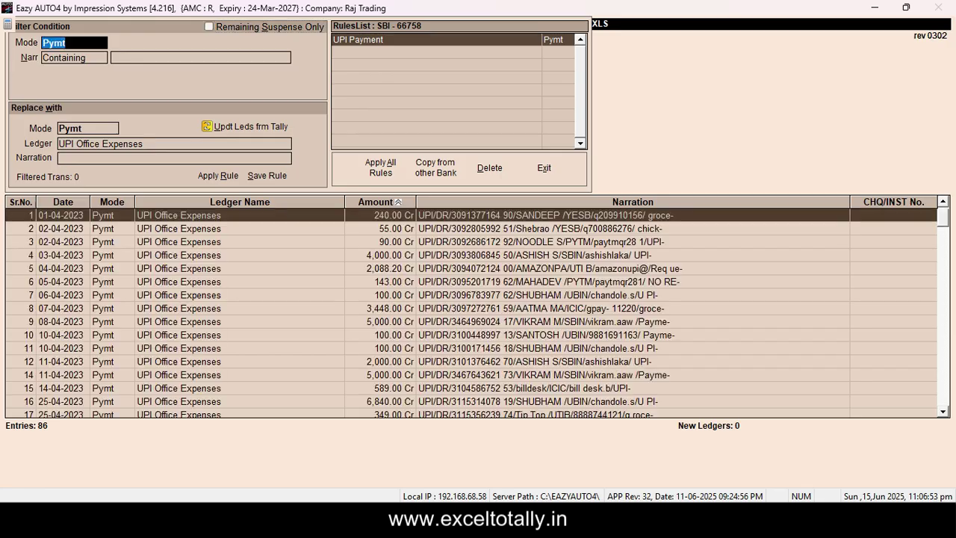
- Change the filter mode to Rcpt to list the receipt transactions
key("space")
key("space")
key("space")
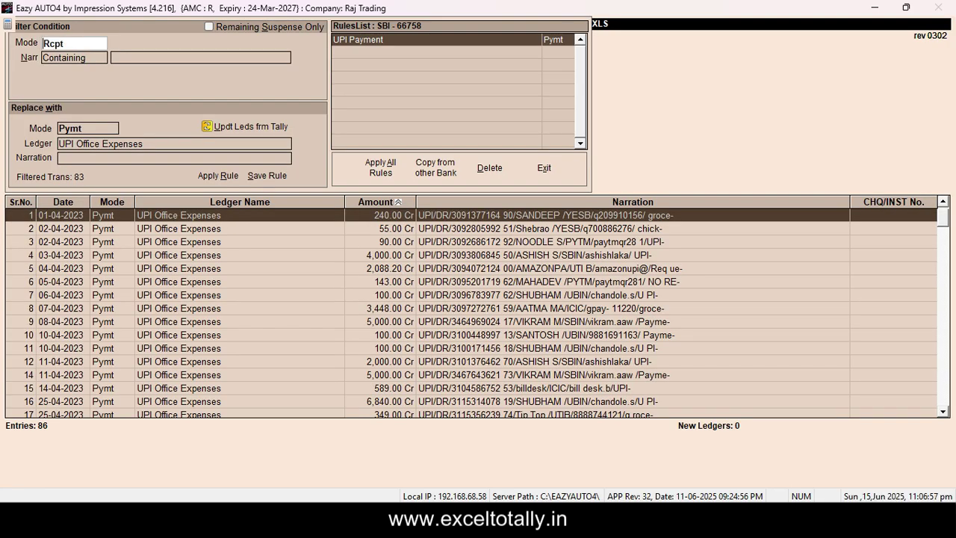
key("Return")
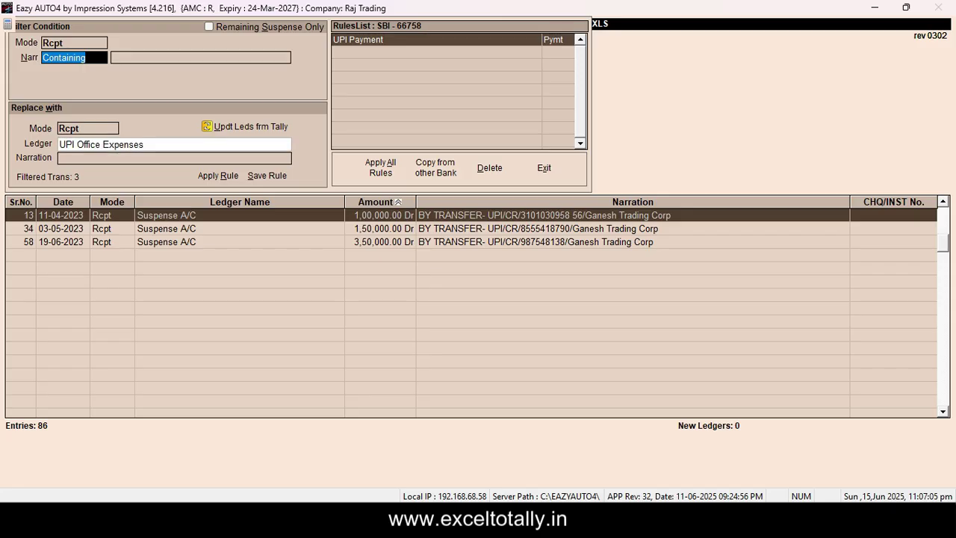
- Update the ledgers from Tally and choose Ganesh Trading Corp as the replacement ledger for the receipts
left_click(248, 127)
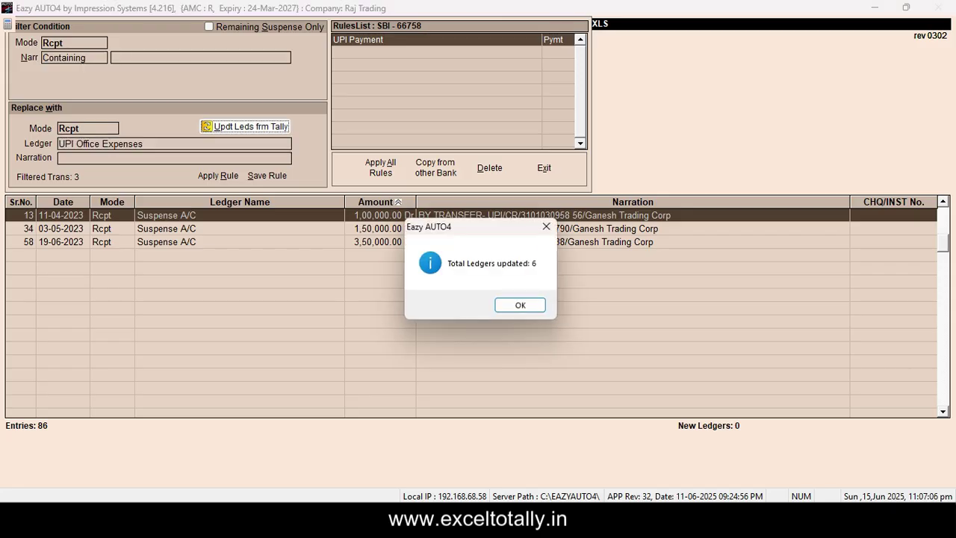
left_click(519, 304)
key("Return")
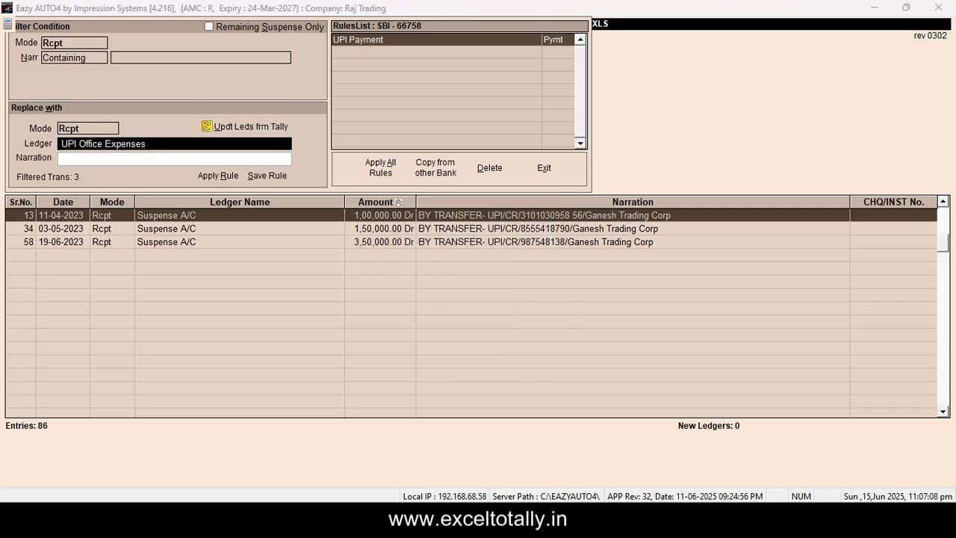
key("BackSpace")
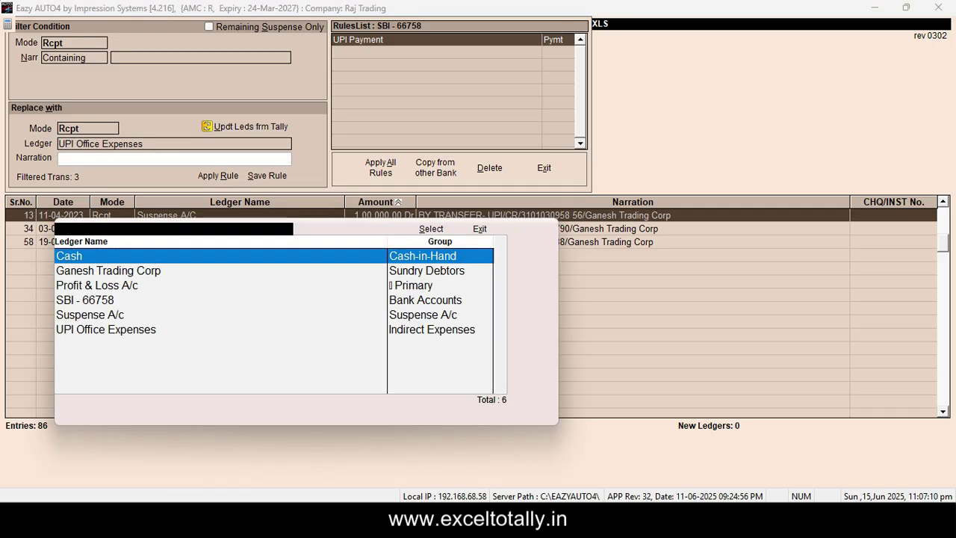
type("ga")
key("Return")
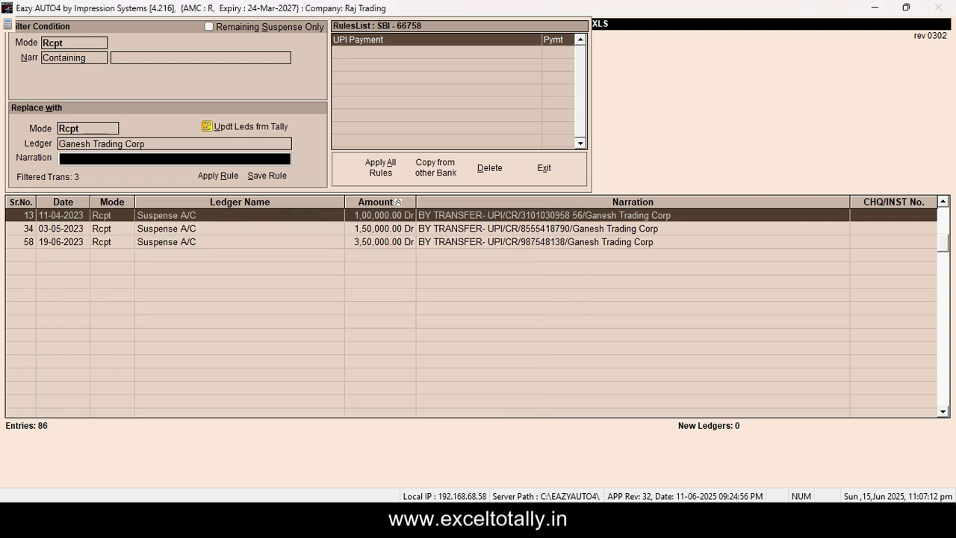
- Set the receipt filter's narration condition to contain Ganesh Trading Corp
key("shift+Tab")
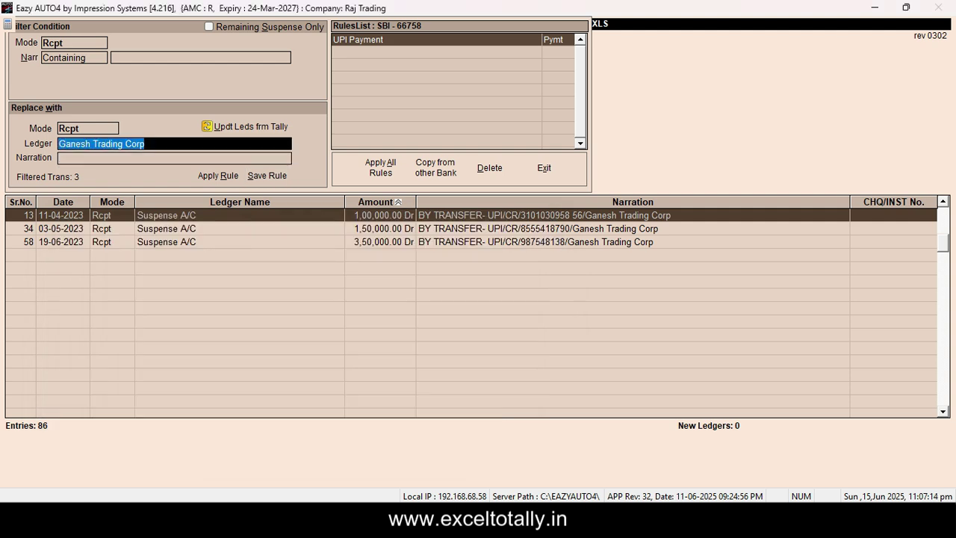
key("alt+s")
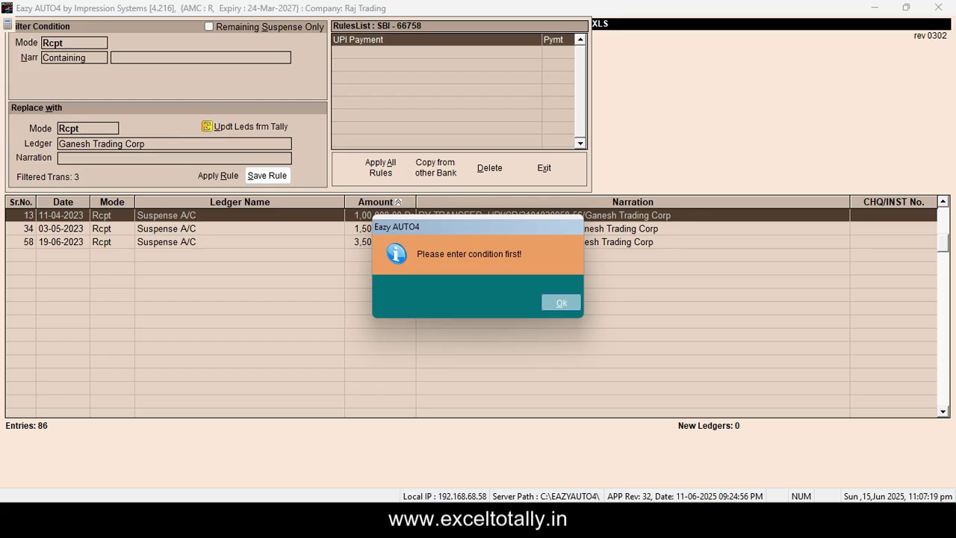
key("Return")
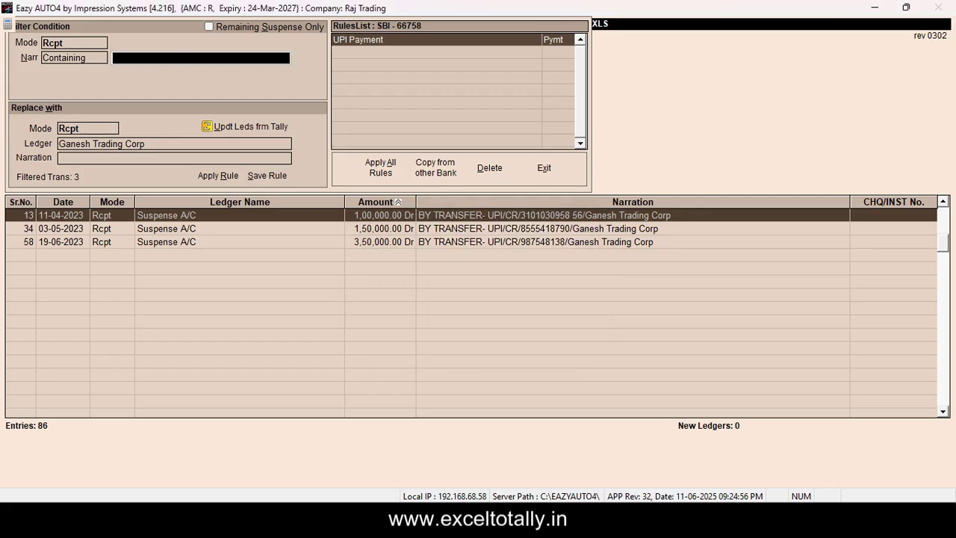
type("Ganesh Trading Corp")
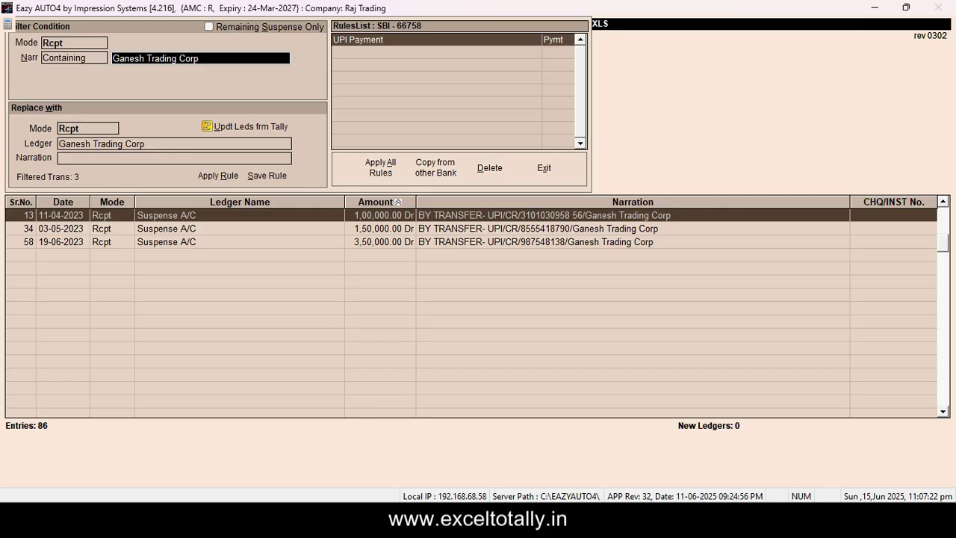
key("Return")
key("Return")
key("Return")
key("ctrl+c")
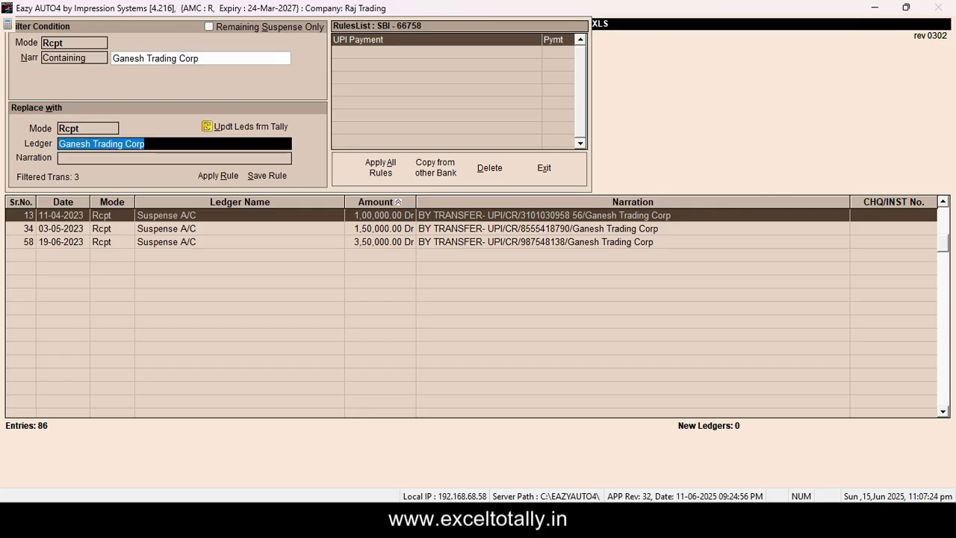
- Save the receipt filter and its ledger replacement as a rule named Ganesh Trading Corp
left_click(267, 175)
key("ctrl+v")
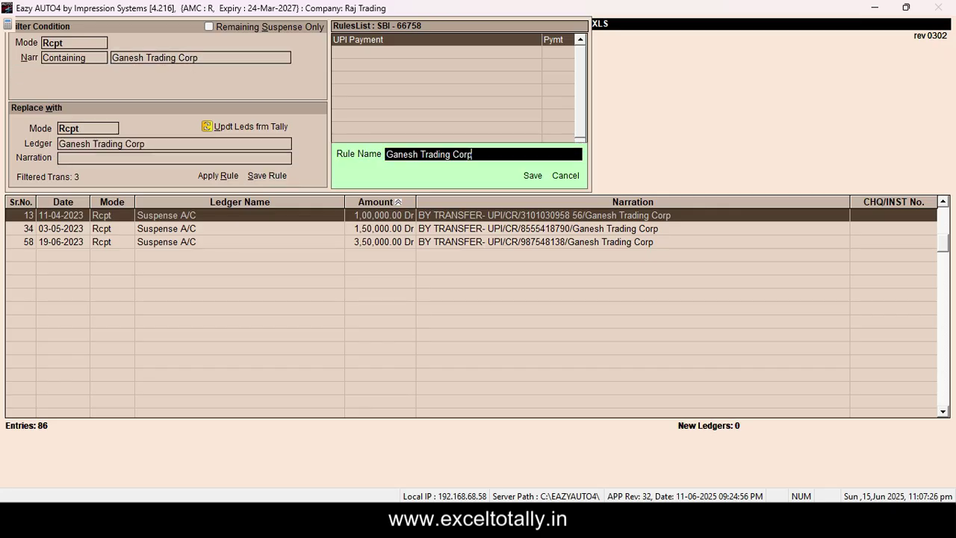
key("Return")
key("Return")
- Apply the Ganesh Trading Corp rule and confirm replacing the ledger on the filtered receipts
key("Return")
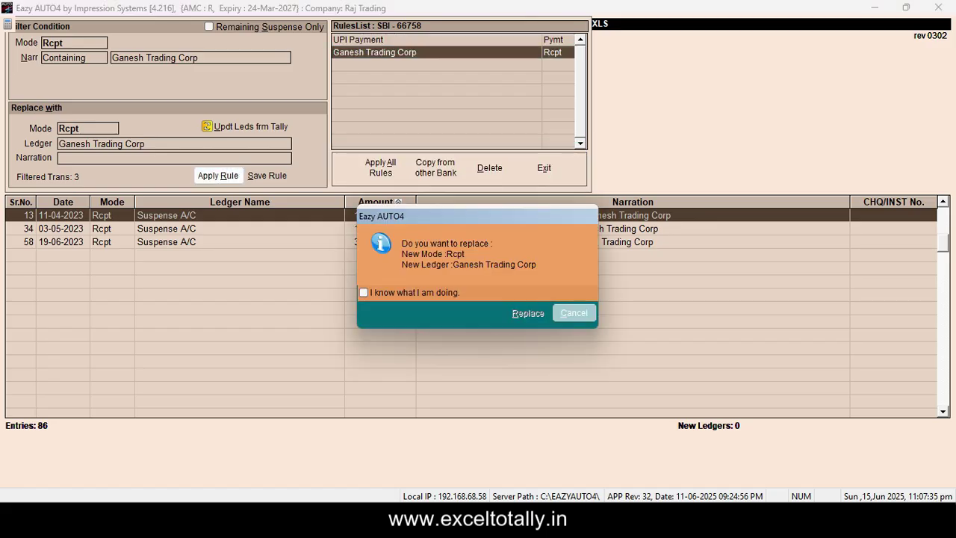
key("Tab")
key("space")
key("Tab")
key("Return")
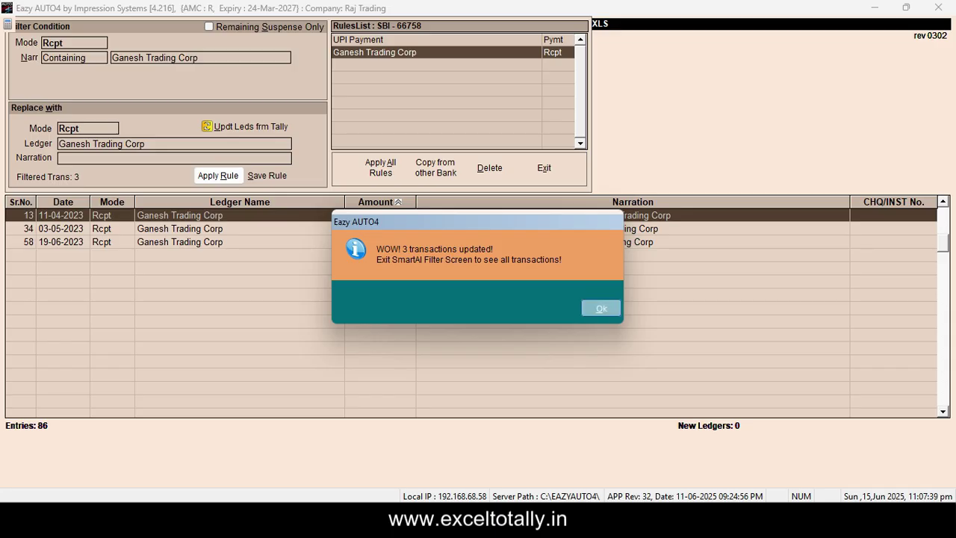
key("Return")
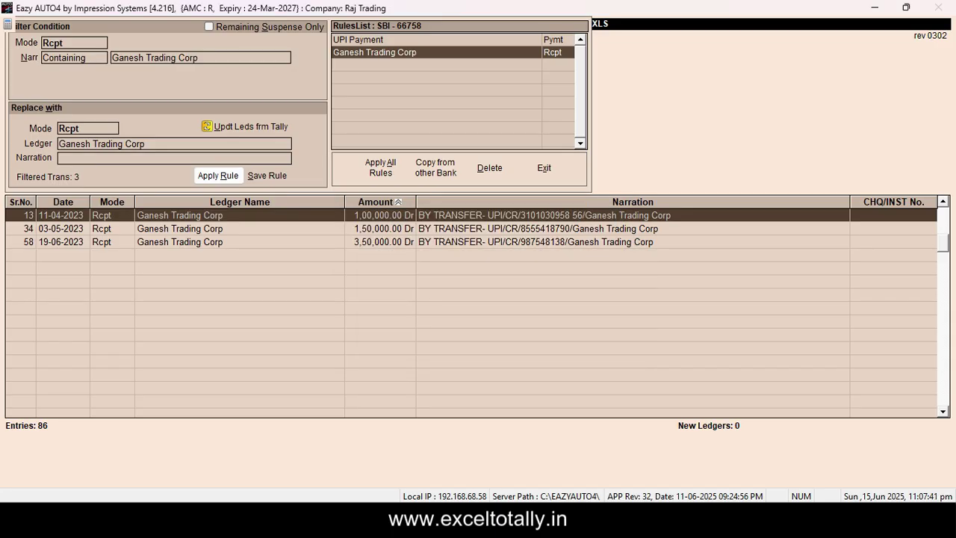
- Leave the filter rules and check the full transaction list for entries still in suspense
left_click(545, 168)
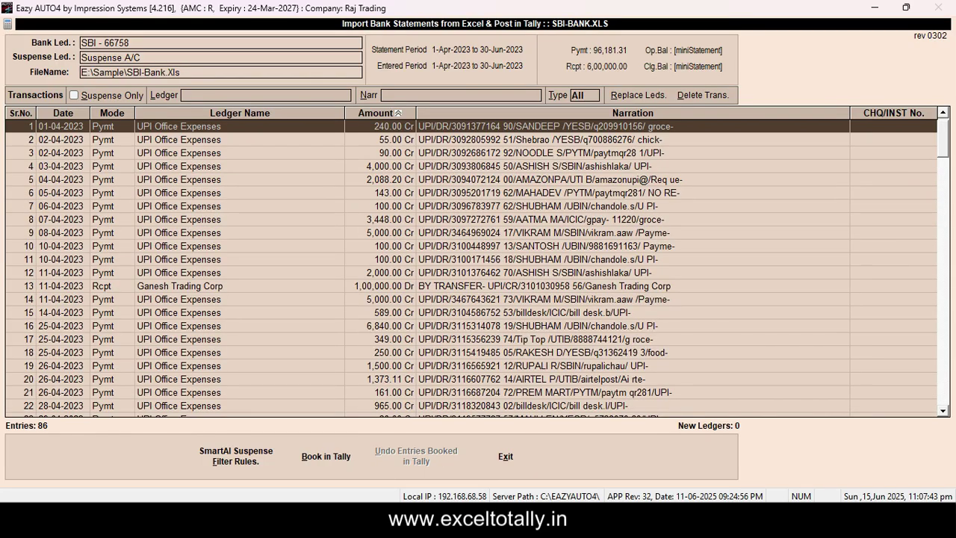
scroll(471, 265, "down", 10)
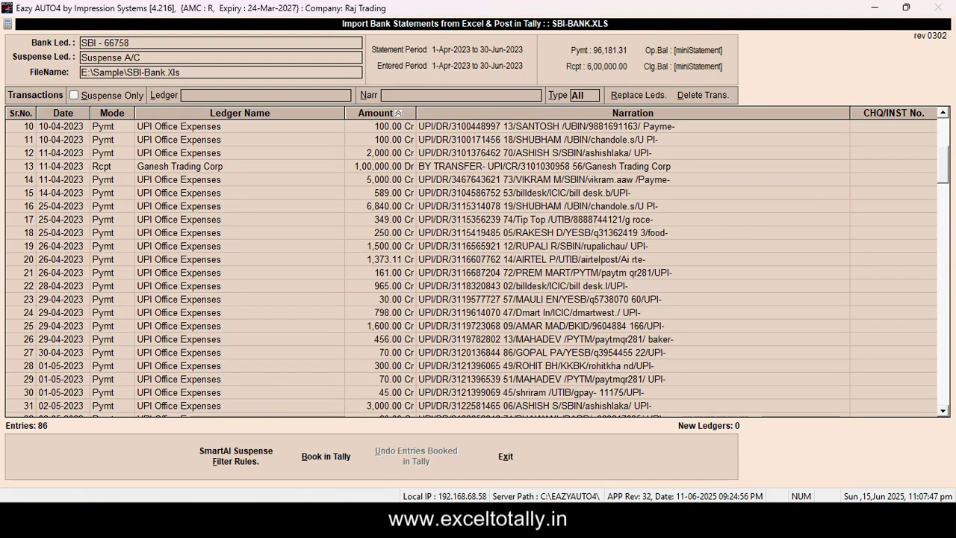
left_click(74, 95)
left_click(74, 94)
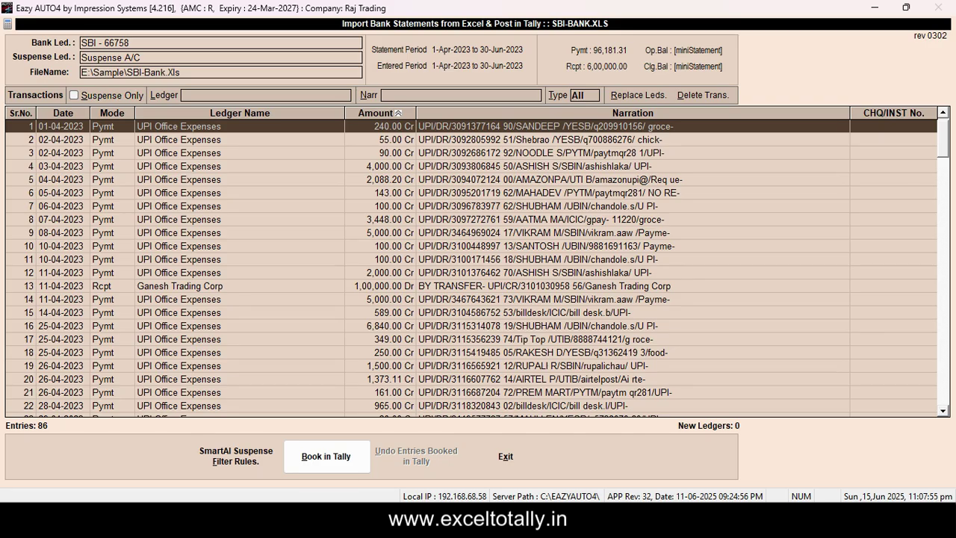
- Book all the bank statement entries in Tally
left_click(326, 456)
key("Return")
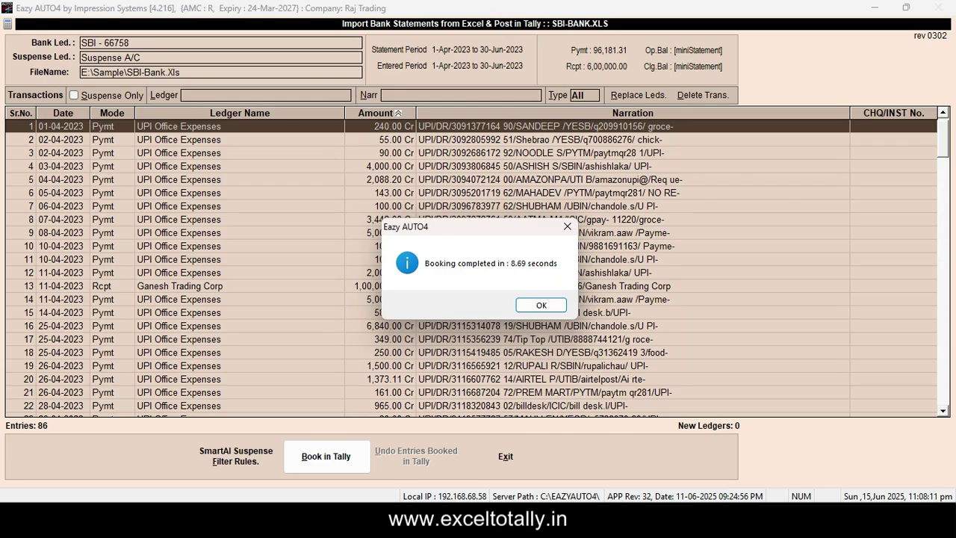
left_click(542, 305)
- Switch to TallyPrime and open the Day Book for the period 1-4-2023 to 30.06.2023
left_click(489, 521)
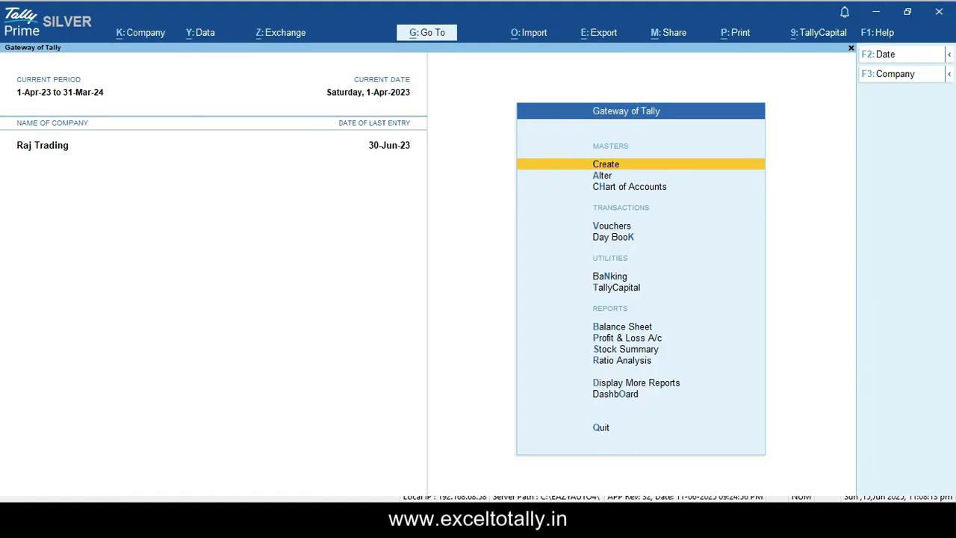
key("alt+F2")
key("Return")
type("30.06")
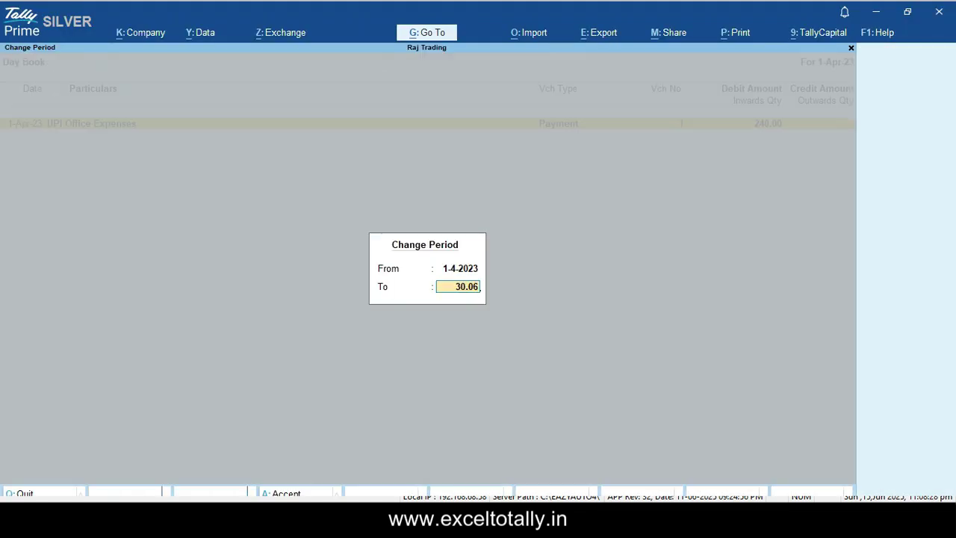
type(".2023")
key("Return")
- Open the first booked voucher, page through the vouchers to examine their ledgers, amounts and narrations, and return to the Day Book
key("Return")
key("Page_Down")
key("Page_Down")
key("Page_Down")
key("Page_Down")
key("Page_Down")
key("Page_Down")
key("Page_Down")
key("Page_Down")
key("Page_Down")
key("Page_Down")
key("Page_Down")
key("Page_Down")
key("Page_Down")
key("Page_Down")
key("Page_Down")
key("Page_Down")
key("Page_Down")
key("Page_Down")
key("Page_Down")
key("Page_Down")
key("Page_Down")
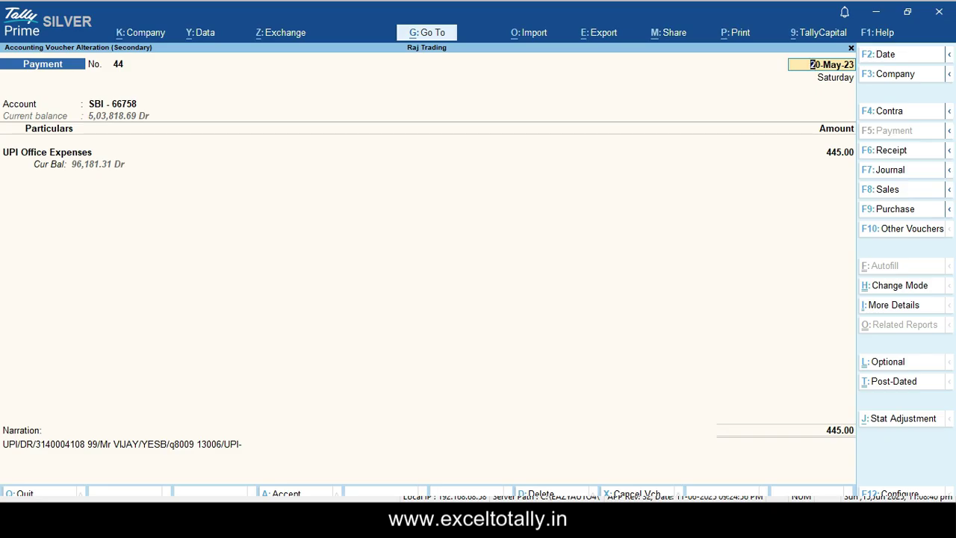
key("BackSpace")
key("Escape")
key("y")
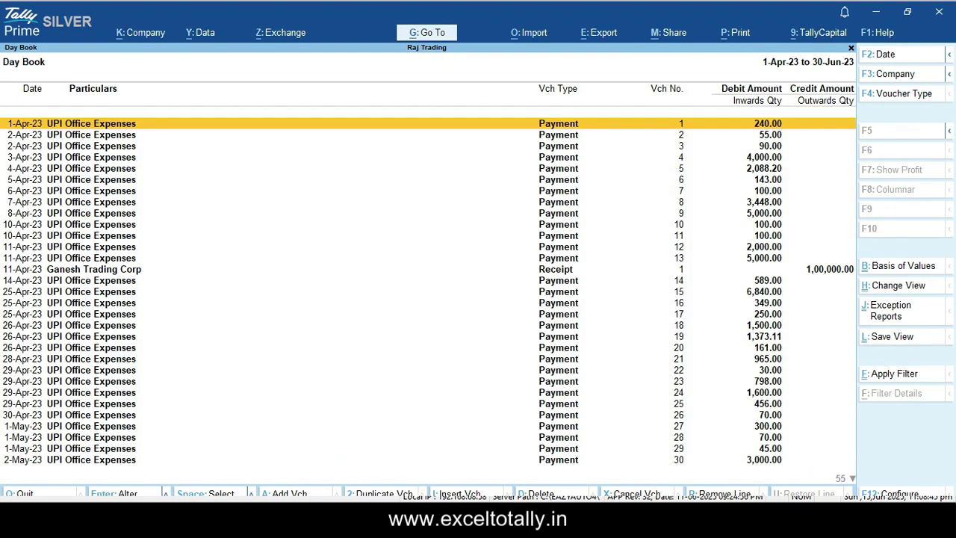